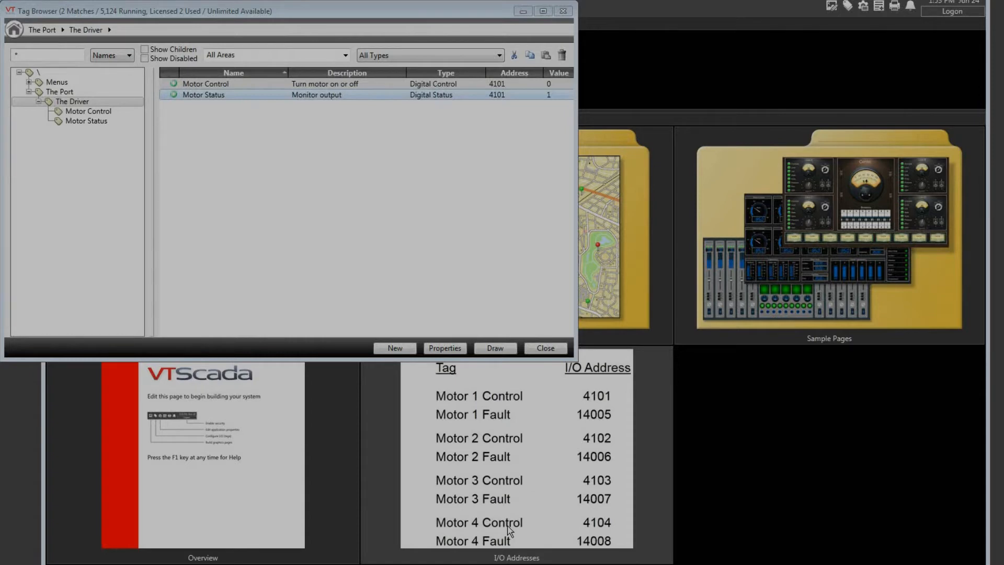
Create a new child tag of type Context under The Driver
{"action": "right_click", "coordinate": [81, 105]}
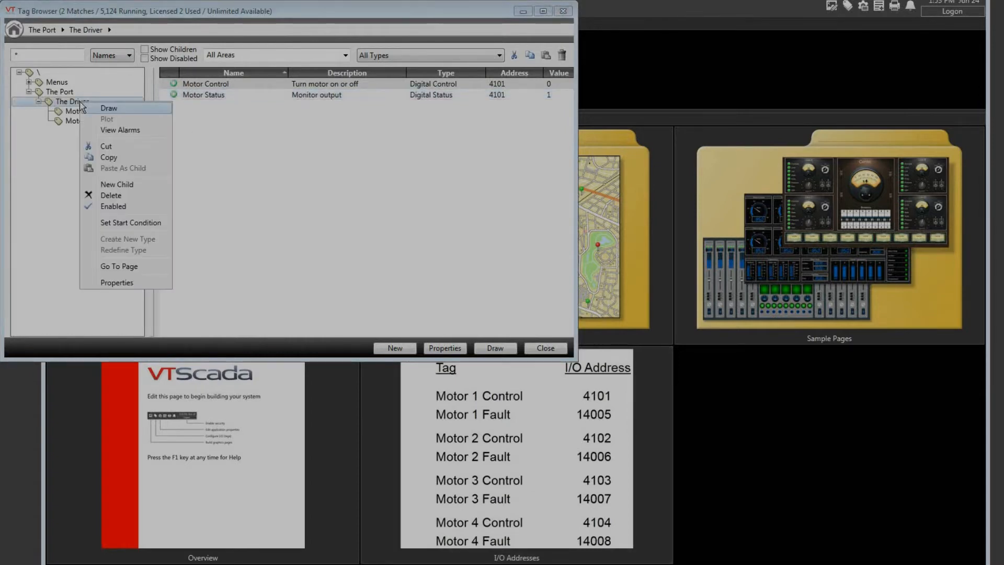
{"action": "left_click", "coordinate": [111, 184]}
{"action": "left_click", "coordinate": [431, 200]}
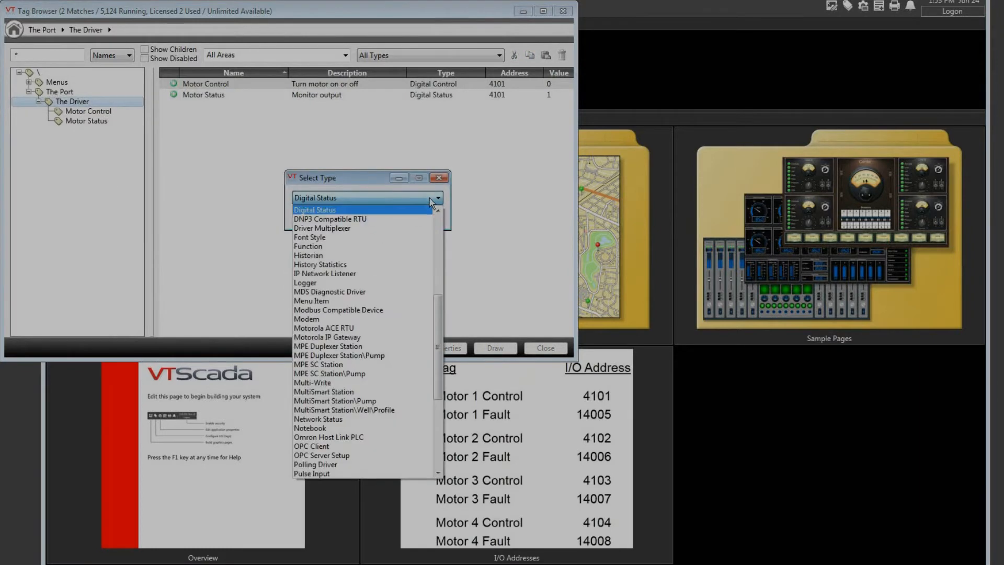
{"action": "scroll", "coordinate": [385, 260], "scroll_direction": "up", "scroll_amount": 4}
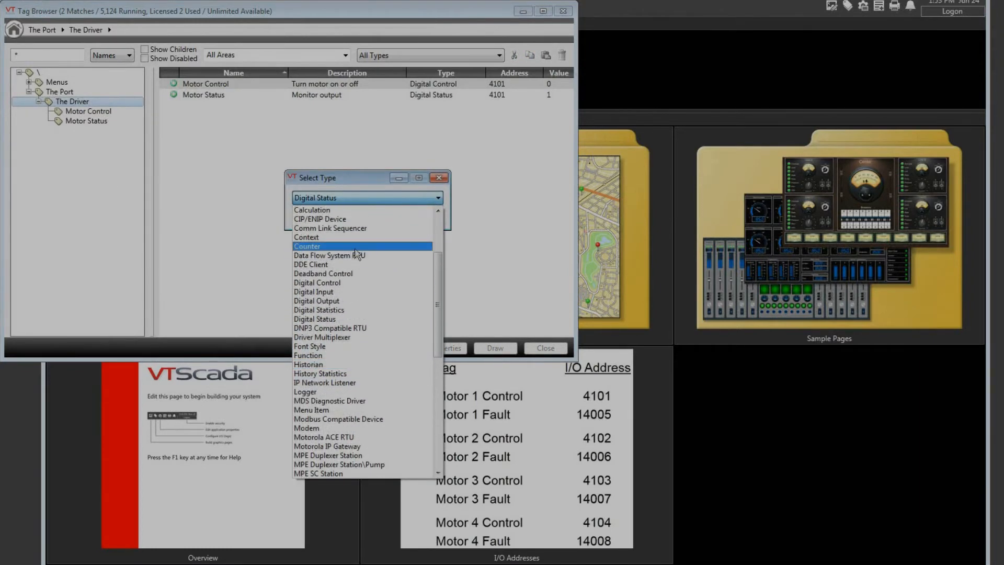
{"action": "left_click", "coordinate": [345, 238]}
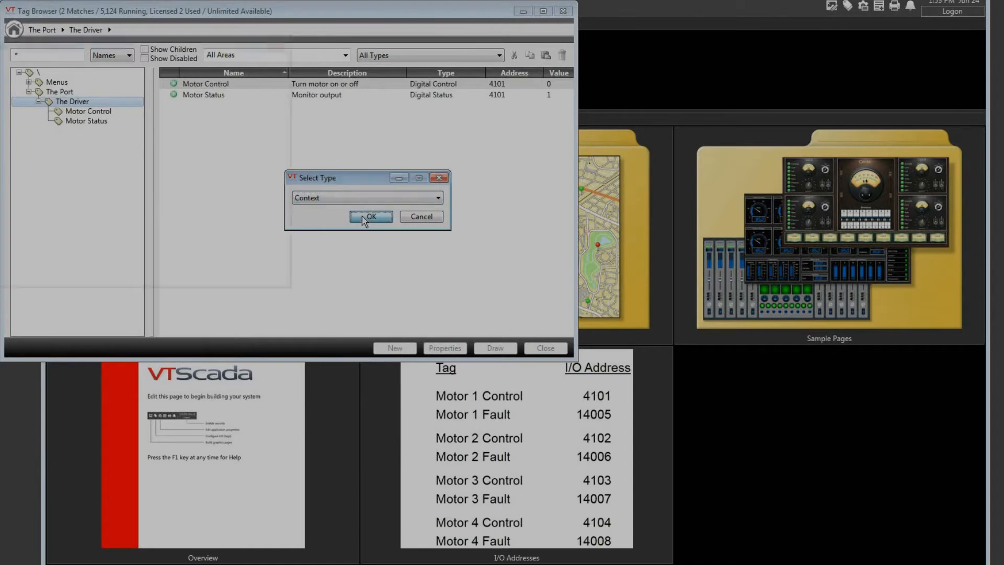
{"action": "left_click", "coordinate": [364, 217]}
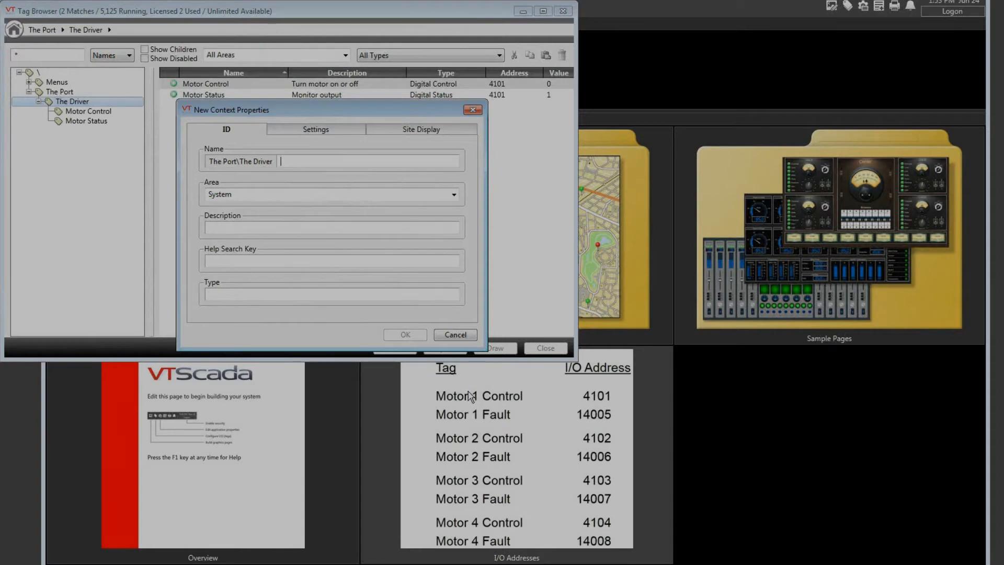
Name the new context tag Motor 1, with area Motors, description Motor #1 and type MotorType
{"action": "type", "text": "Motor"}
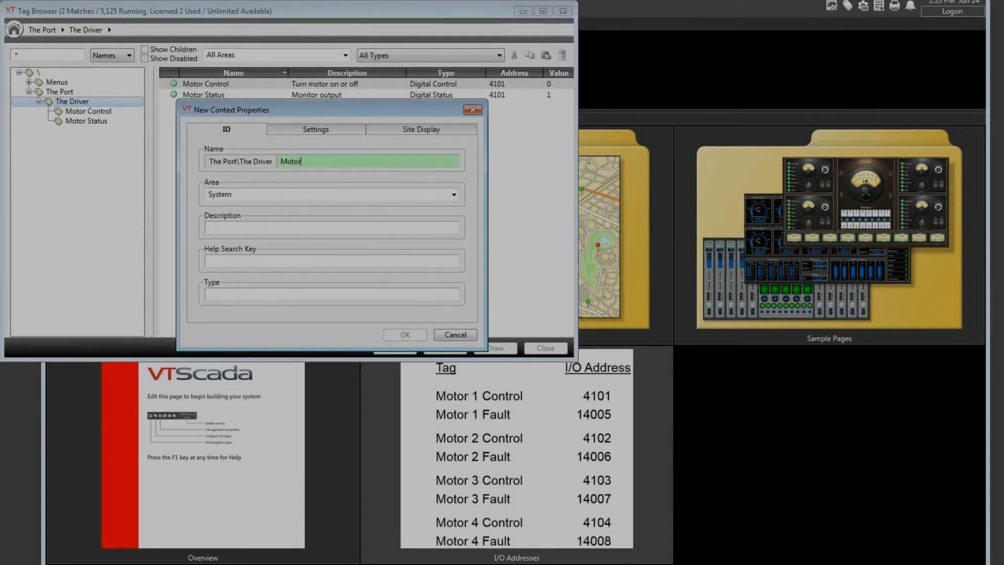
{"action": "type", "text": " 1"}
{"action": "key", "text": "Tab"}
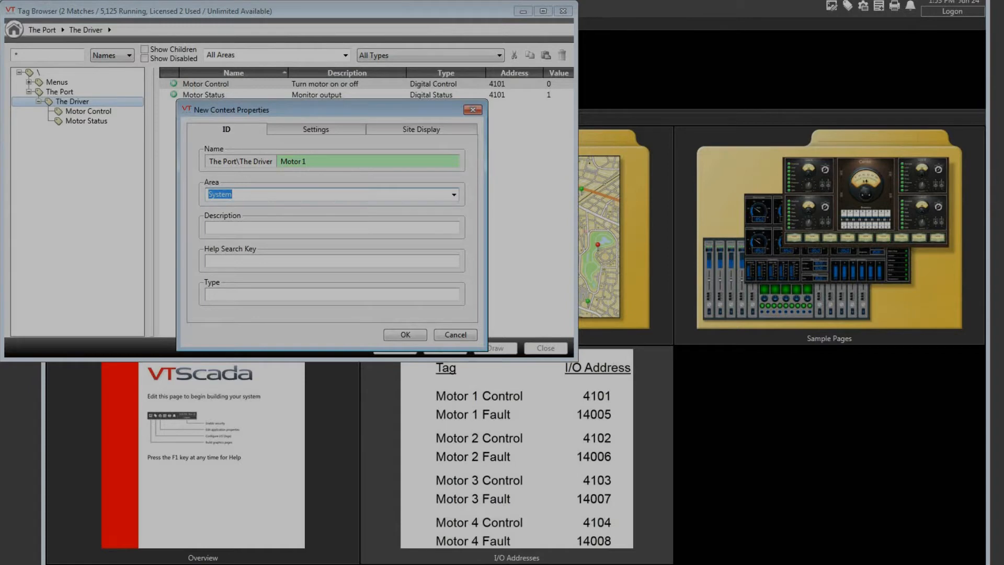
{"action": "type", "text": "Motors"}
{"action": "key", "text": "Tab"}
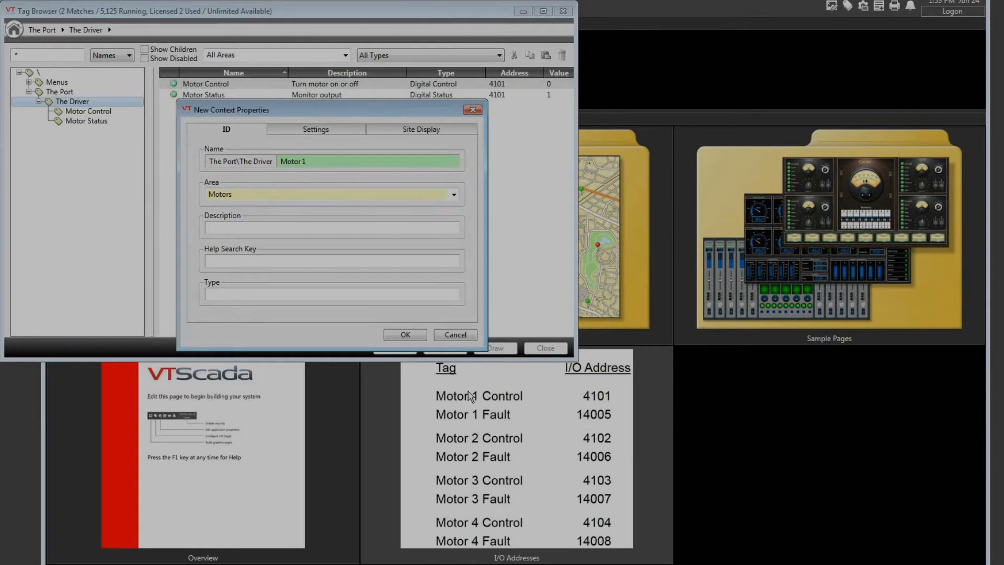
{"action": "type", "text": "Motor "}
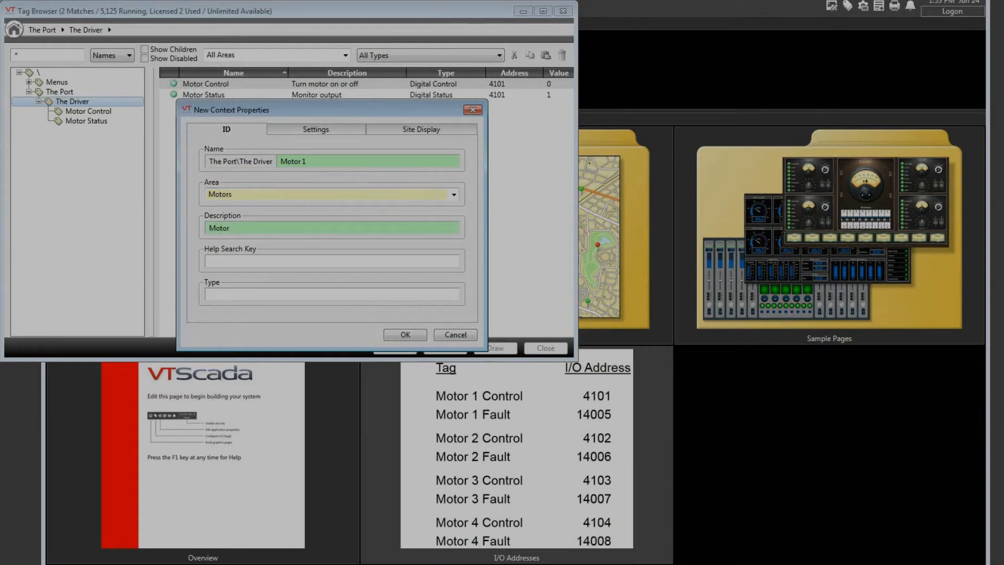
{"action": "type", "text": "#1"}
{"action": "left_click", "coordinate": [248, 296]}
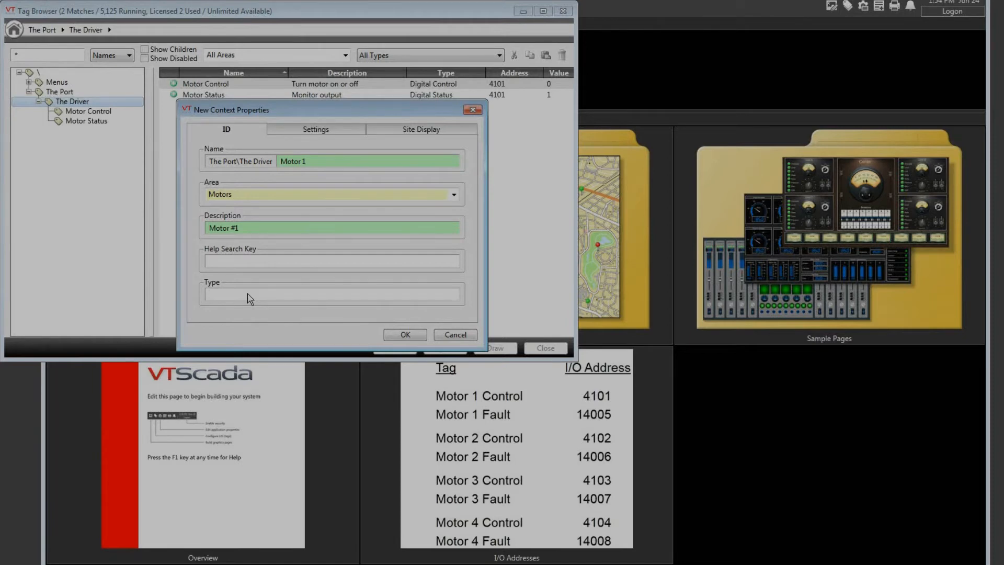
{"action": "left_click", "coordinate": [248, 298]}
{"action": "type", "text": "MotorType"}
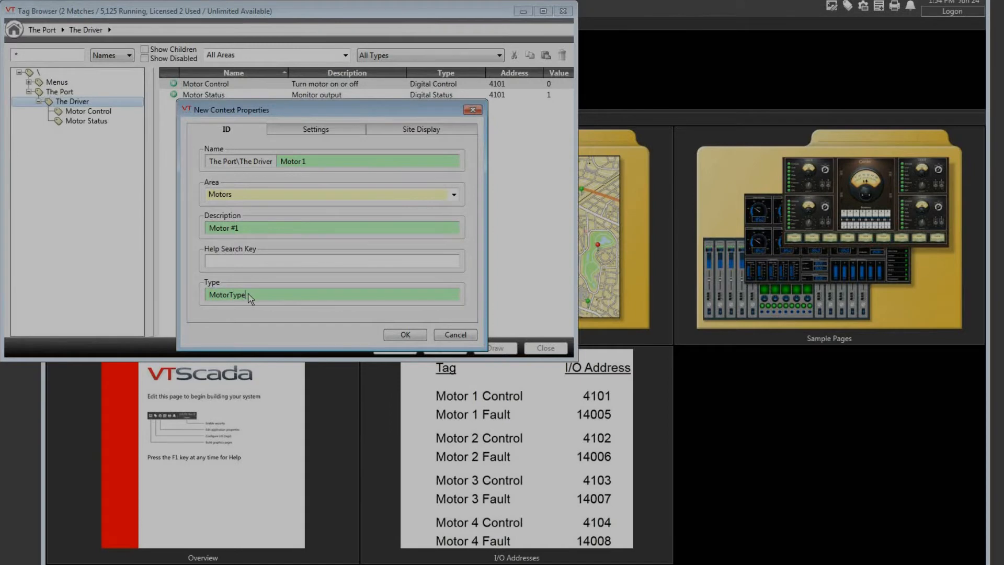
Add a property MotorNumber with value 1 and comment Motor ID Number to the context tag
{"action": "left_click", "coordinate": [342, 134]}
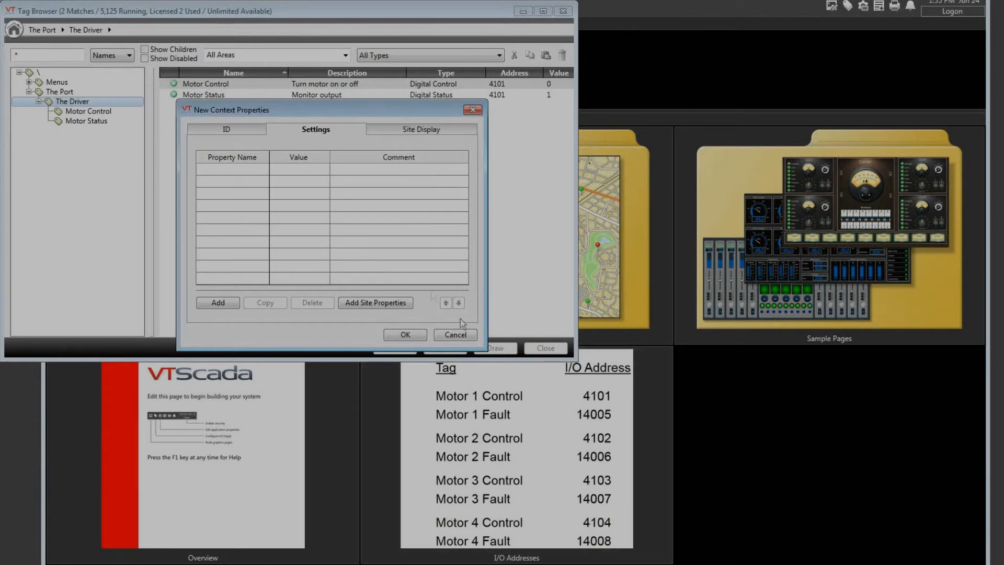
{"action": "left_click", "coordinate": [233, 303]}
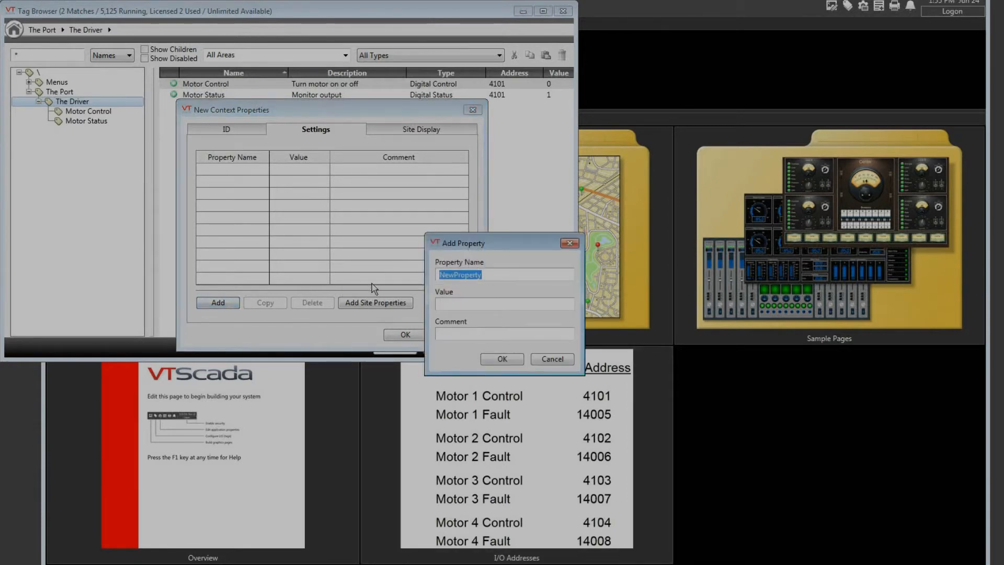
{"action": "type", "text": "MotorNumber"}
{"action": "key", "text": "Tab"}
{"action": "type", "text": "1Motor "}
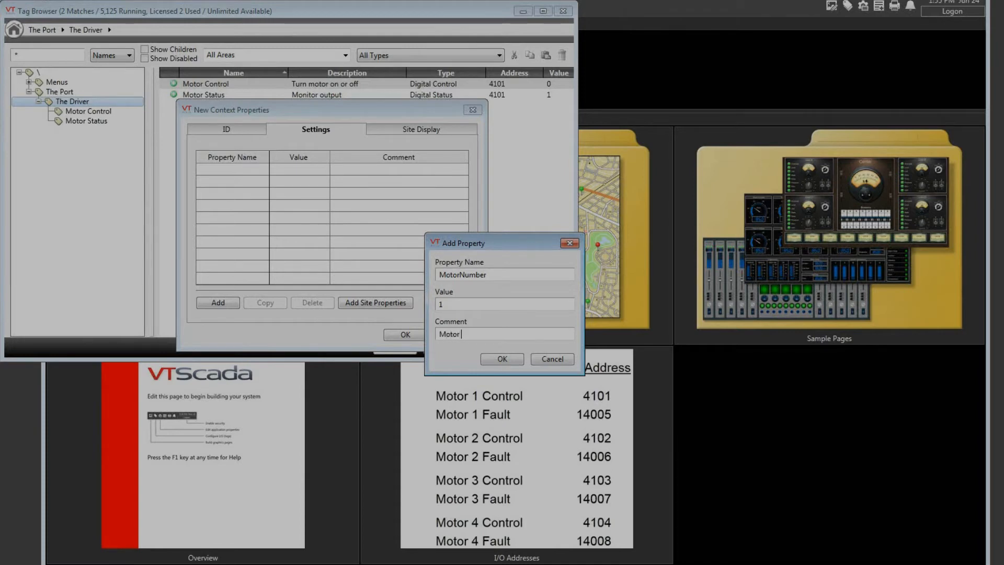
{"action": "type", "text": "ID Number"}
{"action": "left_click", "coordinate": [515, 359]}
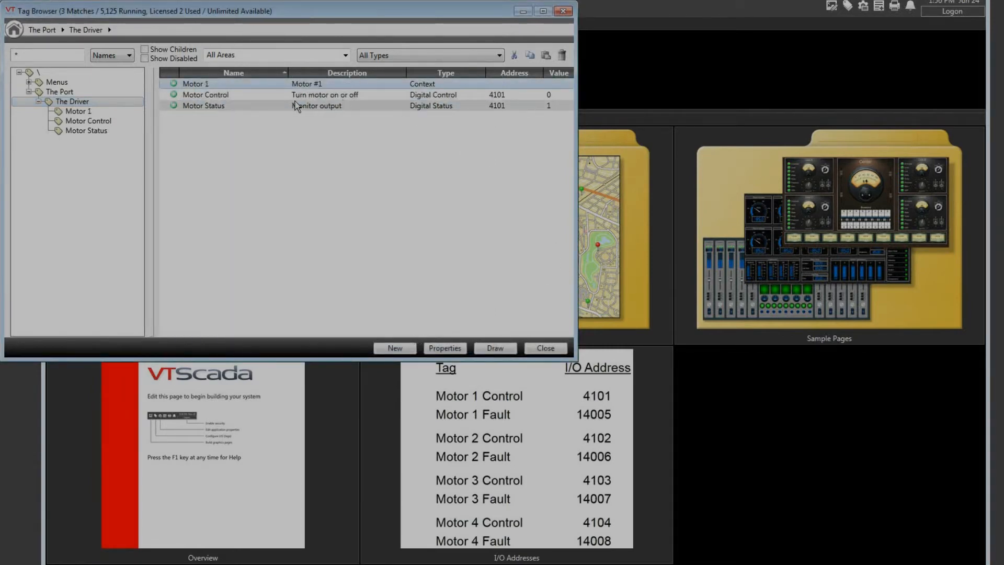
Move the Motor Control and Motor Status tags into the Motor 1 context tag as its children
{"action": "left_click", "coordinate": [230, 98]}
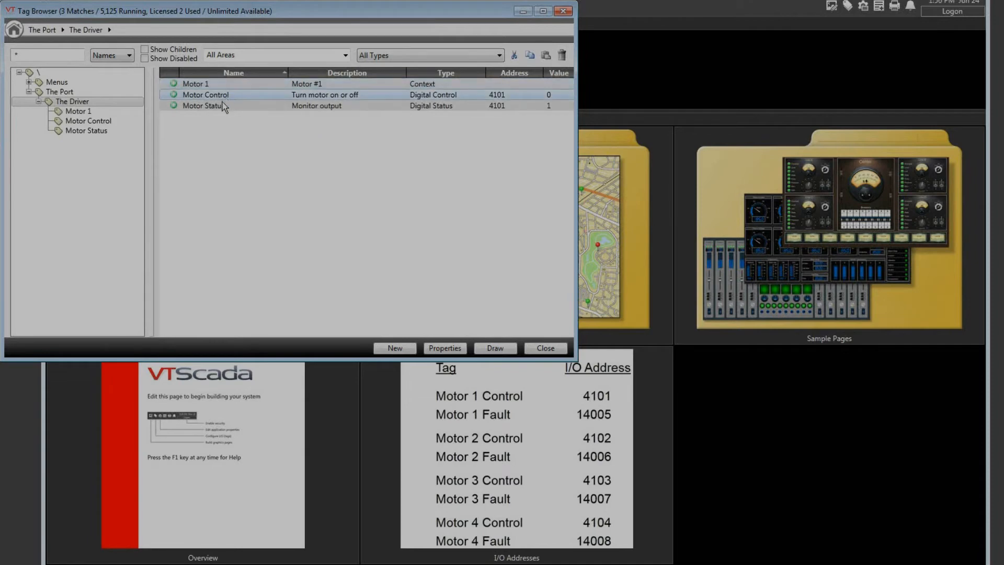
{"action": "left_click", "coordinate": [223, 107], "text": "shift"}
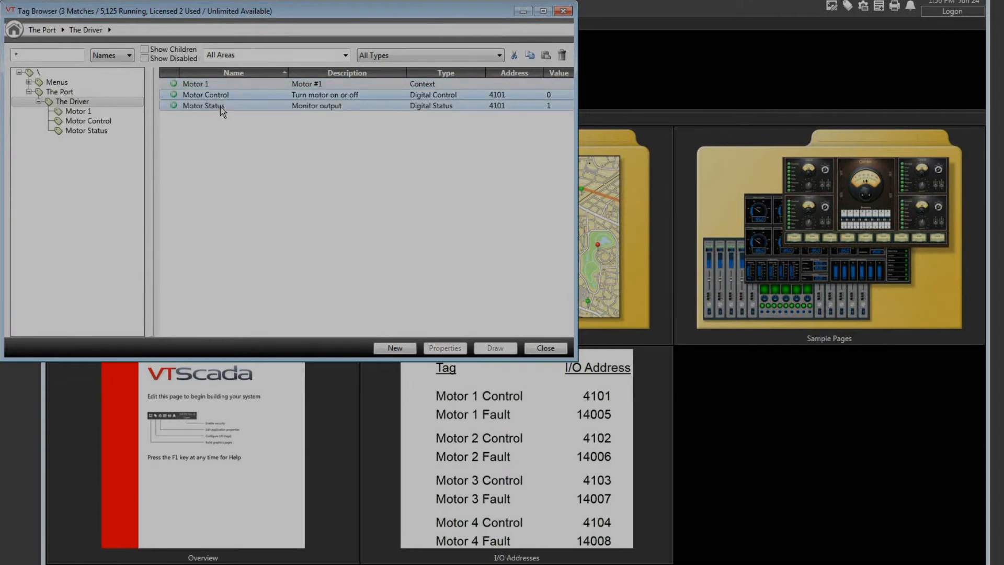
{"action": "right_click", "coordinate": [239, 97]}
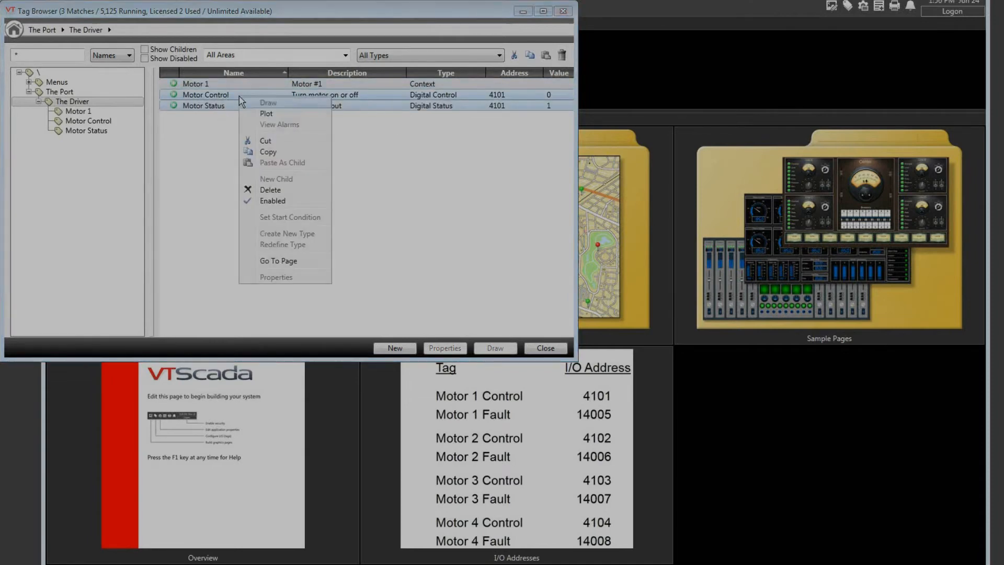
{"action": "left_click", "coordinate": [261, 141]}
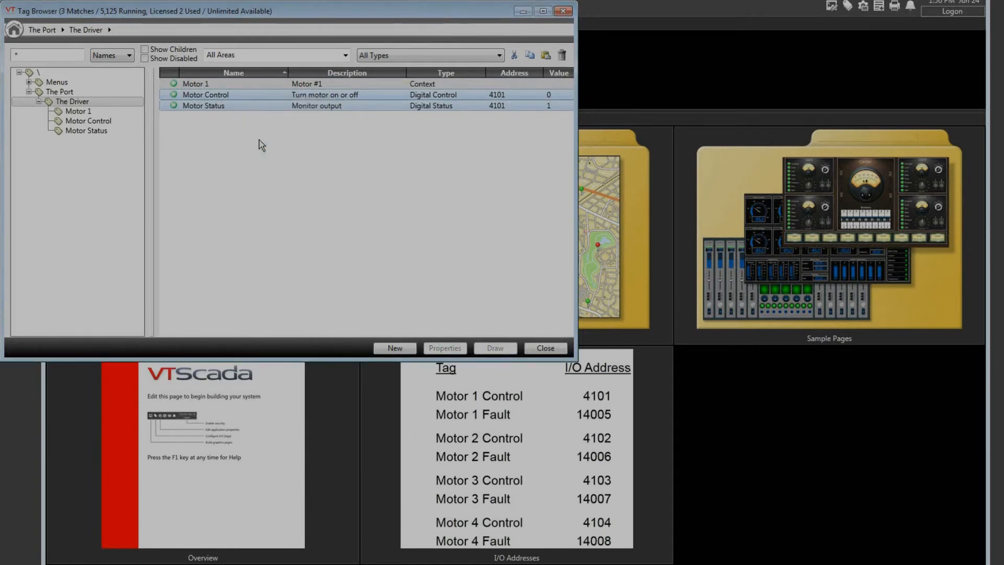
{"action": "left_click", "coordinate": [202, 84]}
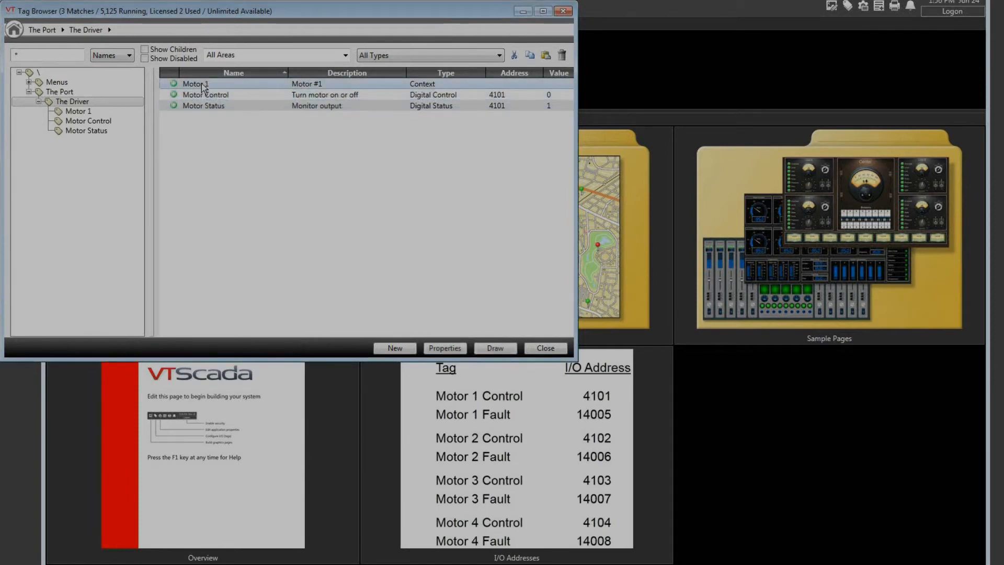
{"action": "right_click", "coordinate": [203, 87]}
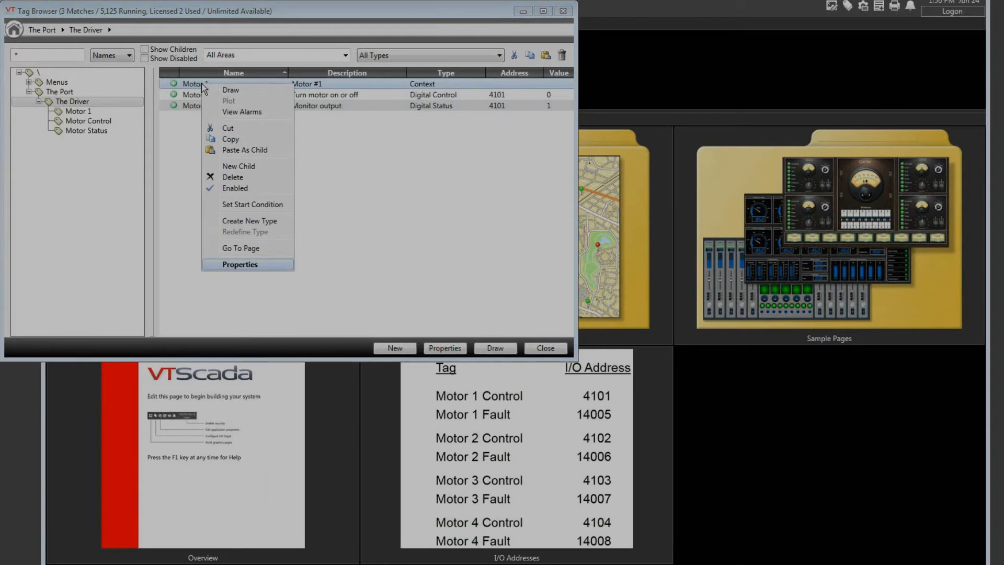
{"action": "left_click", "coordinate": [244, 151]}
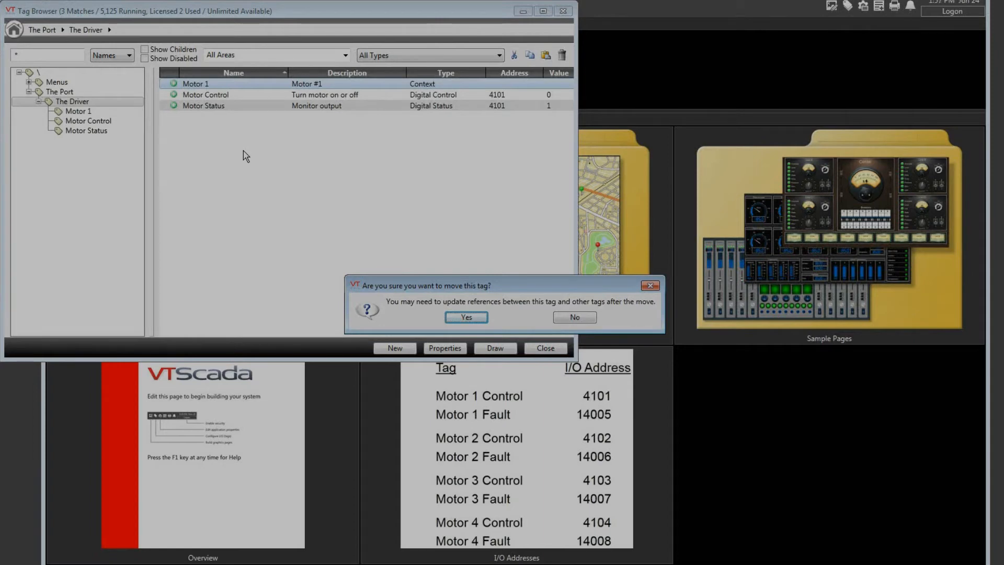
{"action": "left_click", "coordinate": [466, 317]}
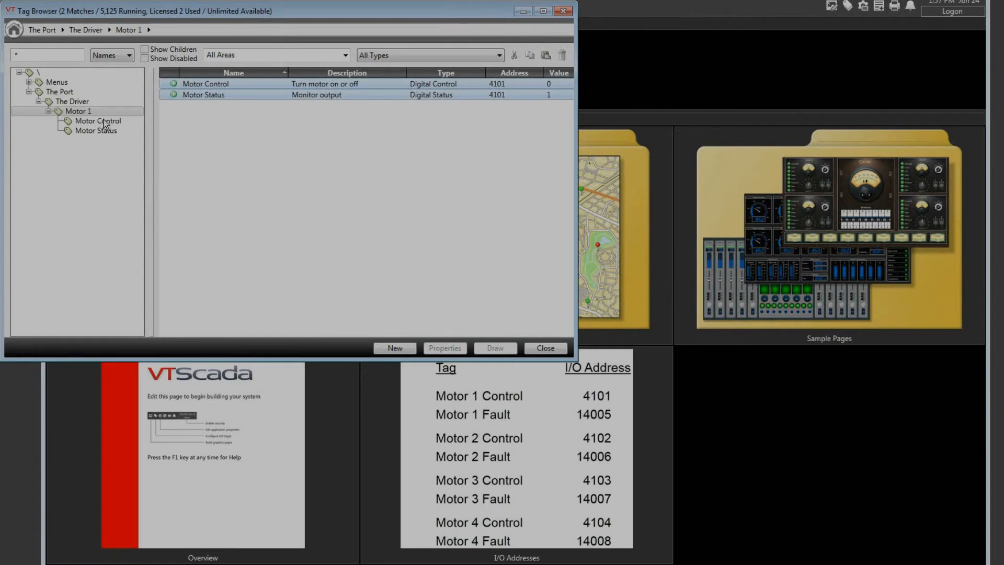
Give the I/O address of Motor 1's Motor Control tag the snapshot expression MotorNumber + 4100
{"action": "left_click", "coordinate": [71, 102]}
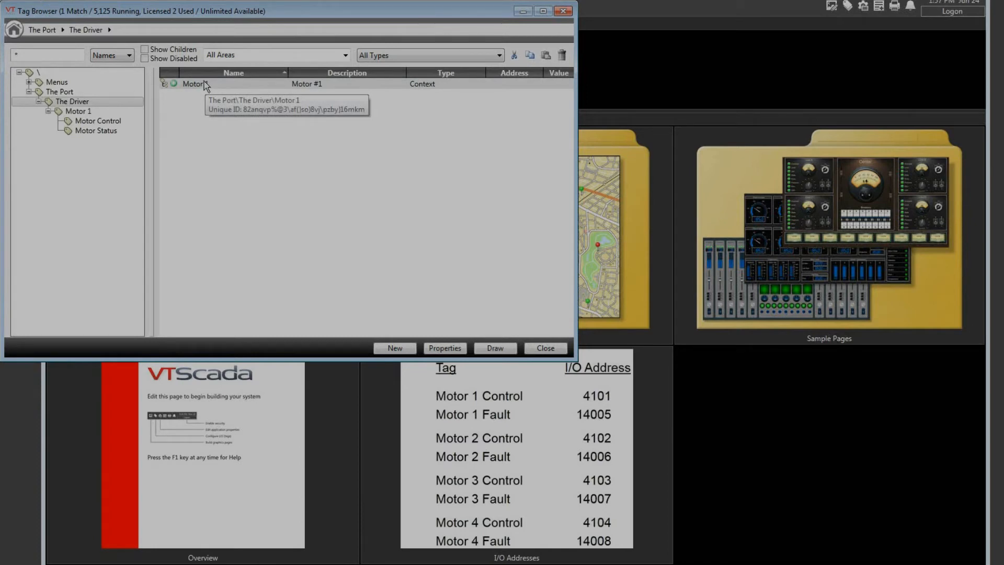
{"action": "left_click", "coordinate": [88, 114]}
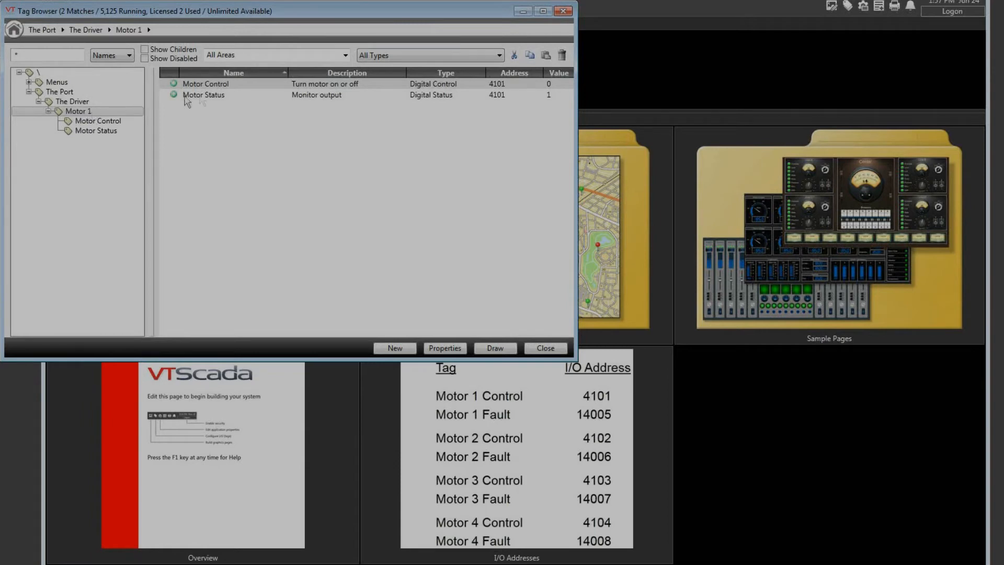
{"action": "right_click", "coordinate": [215, 88]}
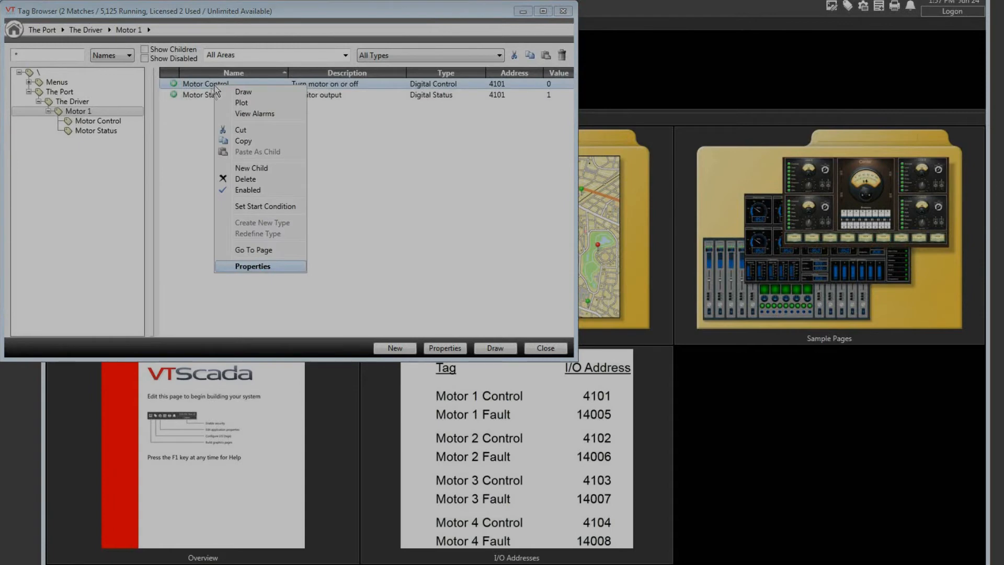
{"action": "left_click", "coordinate": [252, 265]}
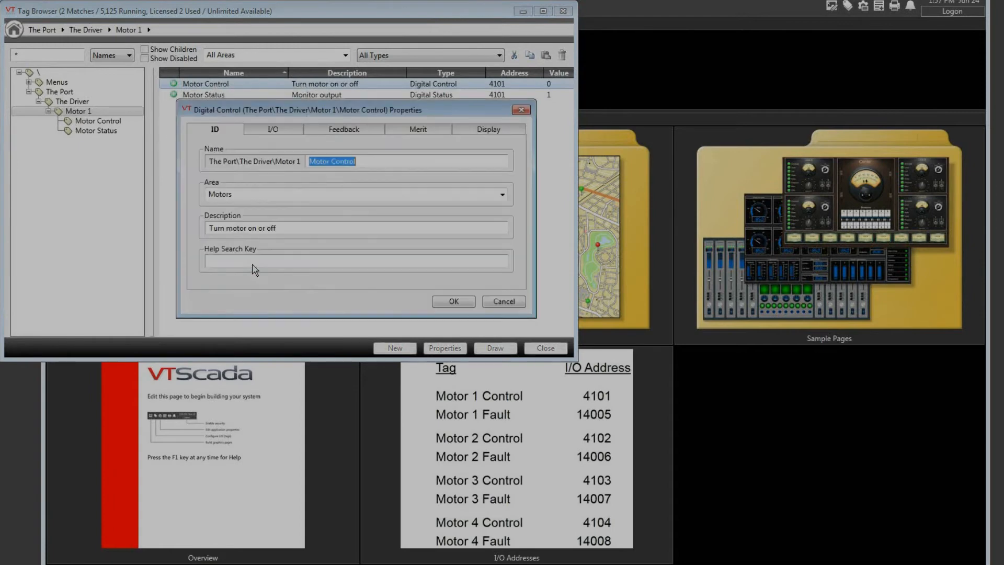
{"action": "left_click", "coordinate": [290, 131]}
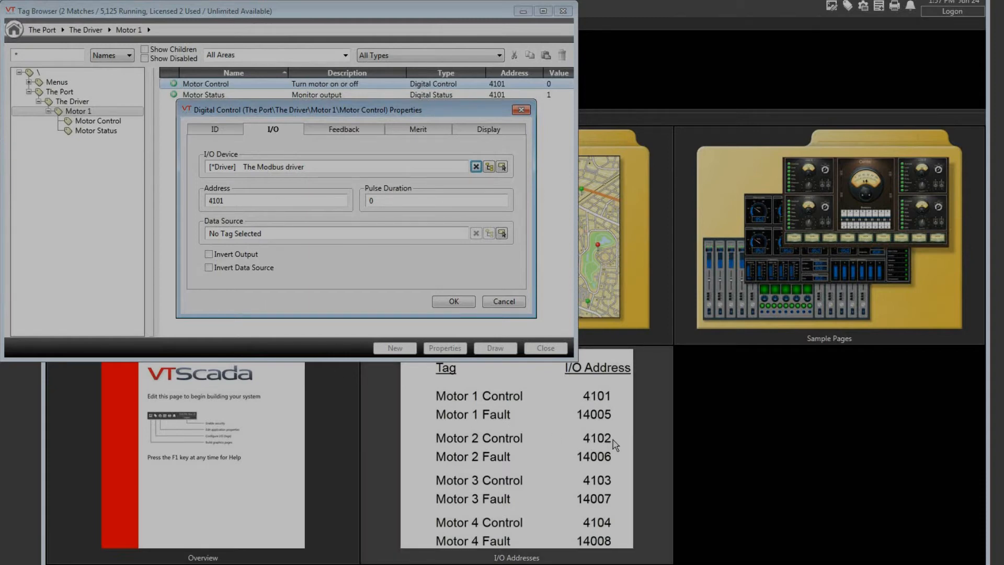
{"action": "right_click", "coordinate": [267, 205]}
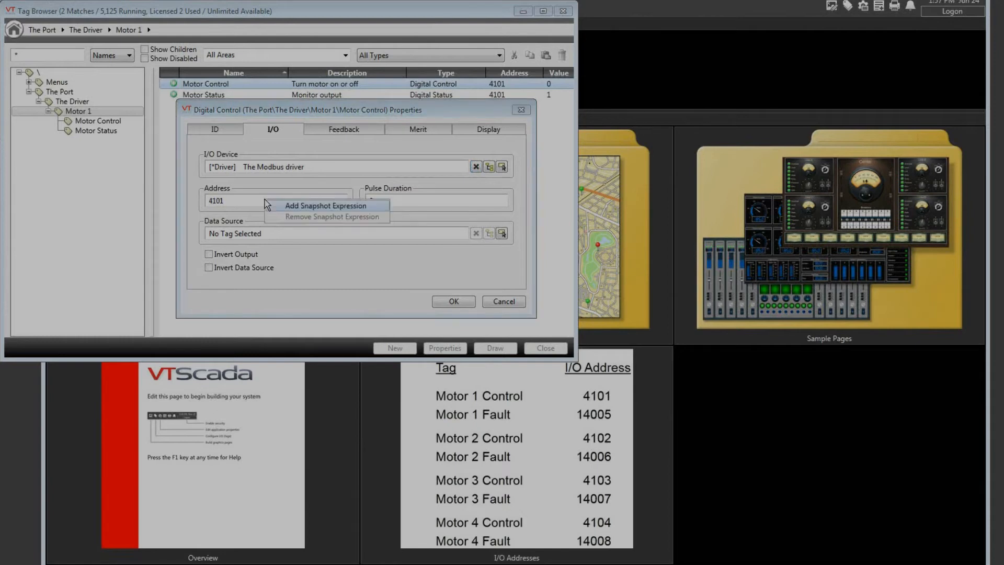
{"action": "left_click", "coordinate": [308, 207]}
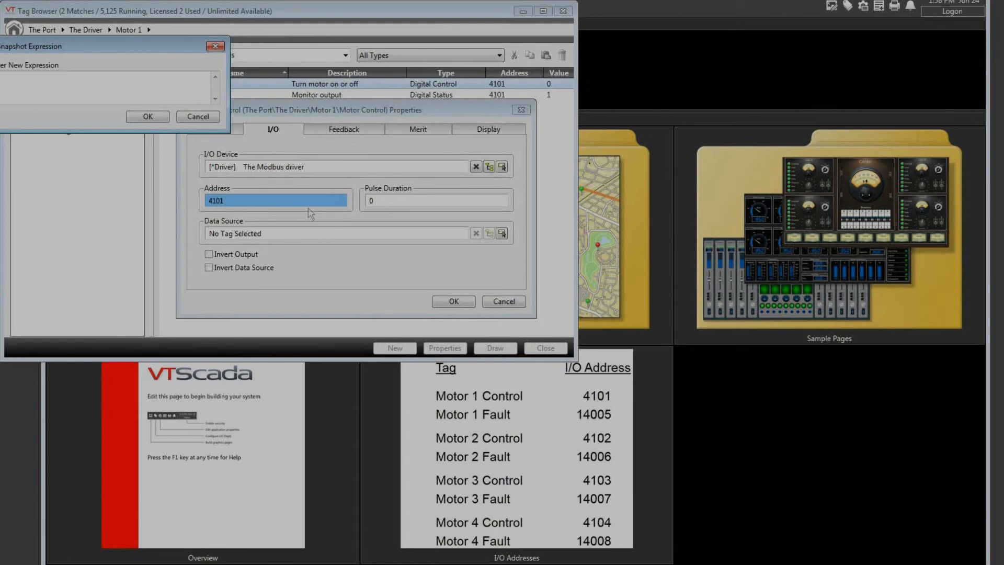
{"action": "type", "text": "MotorNumber + 4100"}
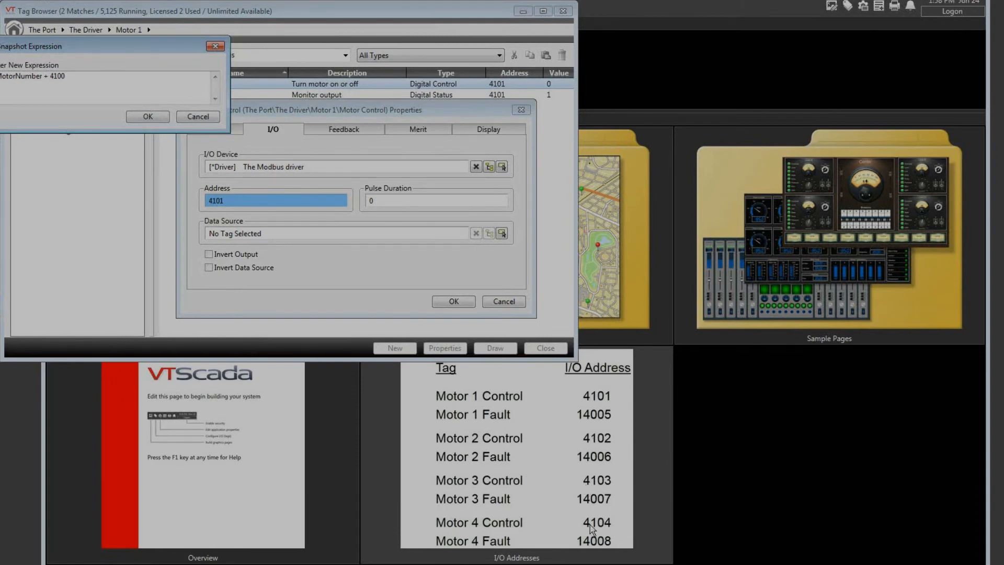
{"action": "left_click", "coordinate": [148, 116]}
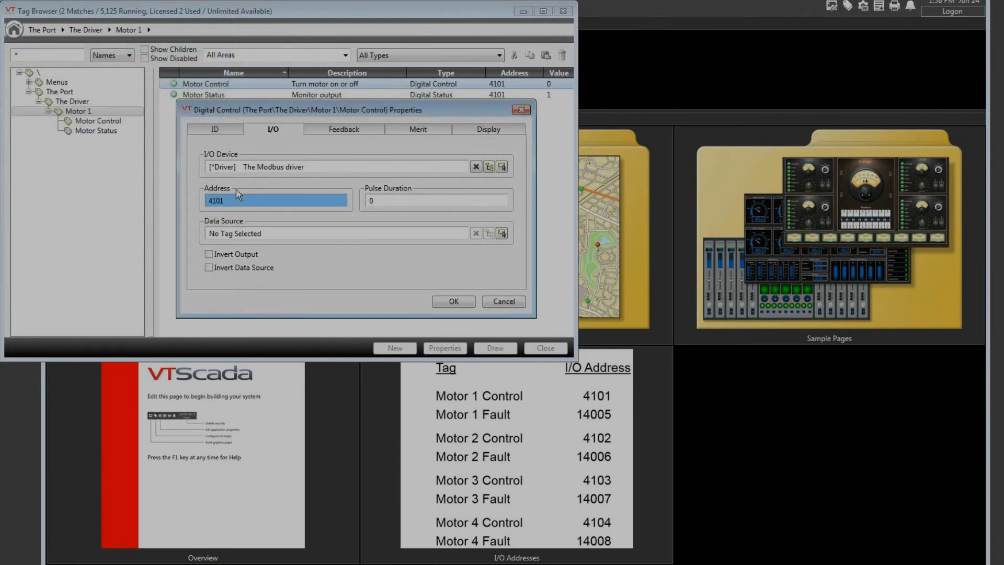
{"action": "mouse_move", "coordinate": [235, 194]}
{"action": "mouse_move", "coordinate": [285, 205]}
{"action": "left_click", "coordinate": [453, 302]}
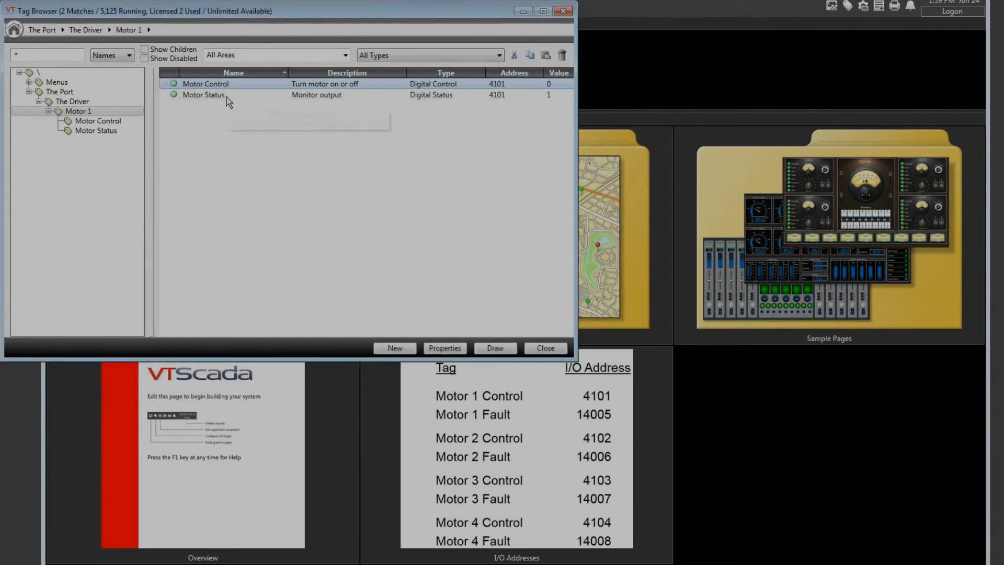
Give the Bit 0 address of Motor 1's Motor Status tag the snapshot expression MotorNumber + 4100 and save the tag
{"action": "right_click", "coordinate": [228, 101]}
{"action": "left_click", "coordinate": [276, 280]}
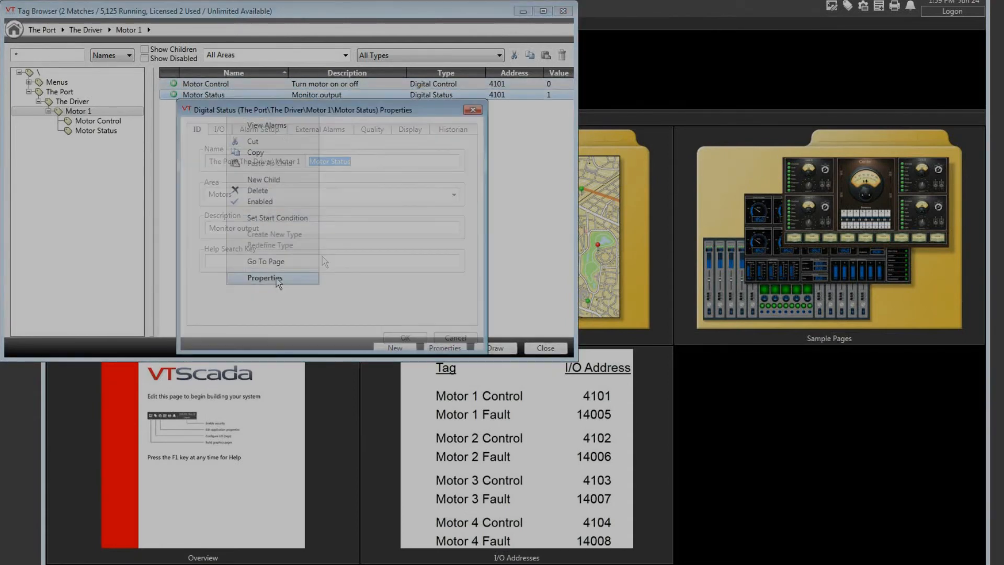
{"action": "left_click", "coordinate": [220, 129]}
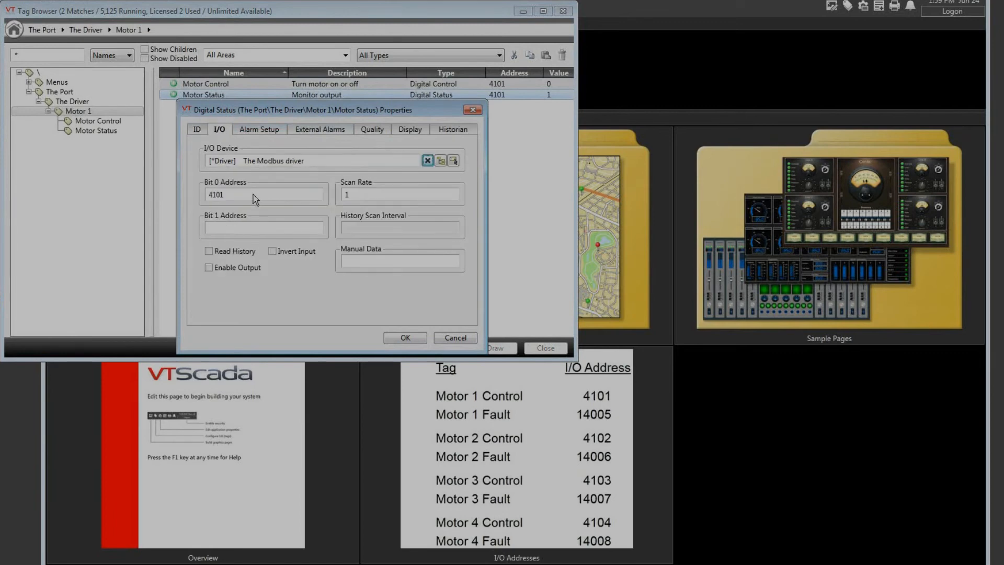
{"action": "right_click", "coordinate": [254, 195]}
{"action": "left_click", "coordinate": [296, 202]}
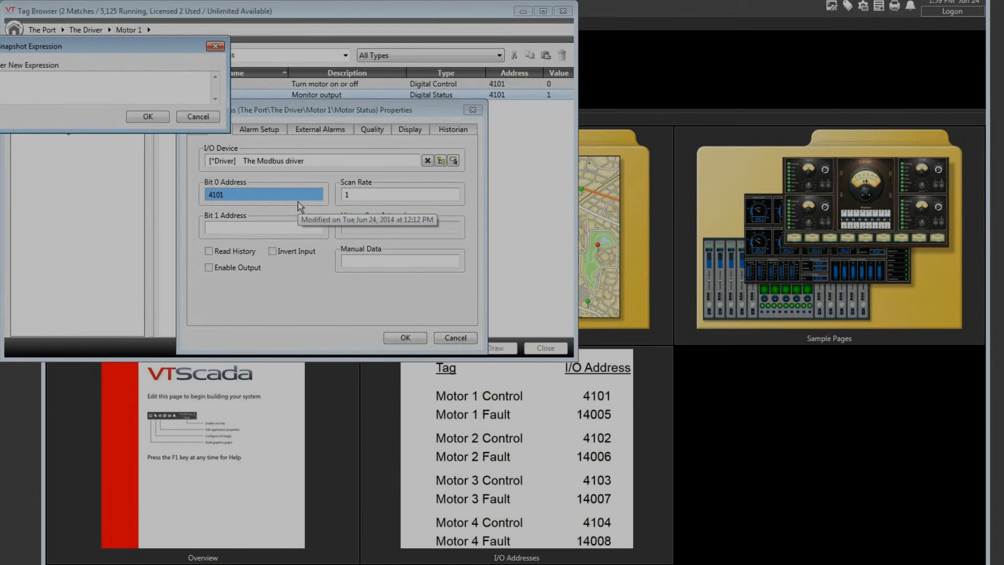
{"action": "type", "text": "MotorNumber + 4100"}
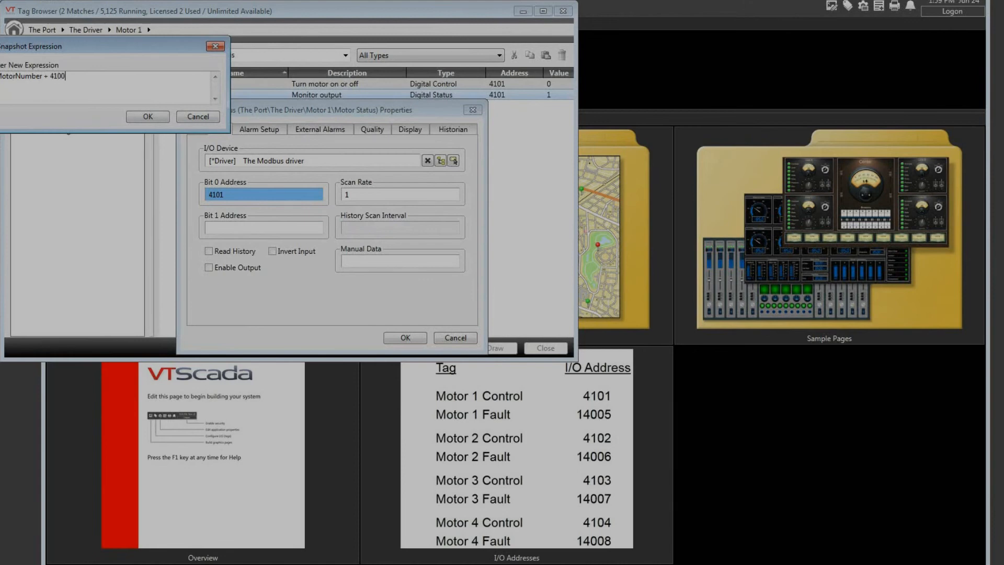
{"action": "left_click", "coordinate": [158, 118]}
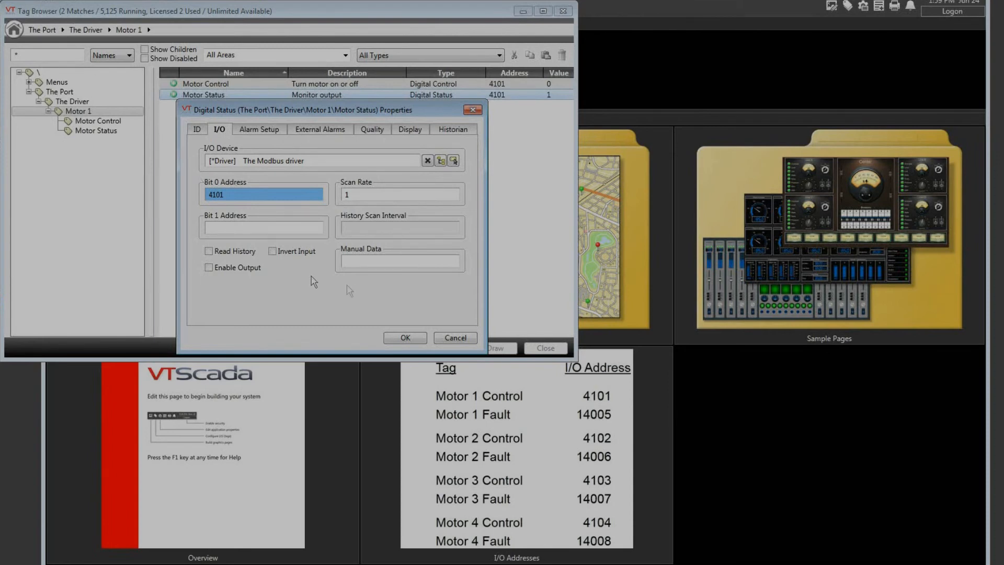
{"action": "left_click", "coordinate": [396, 338]}
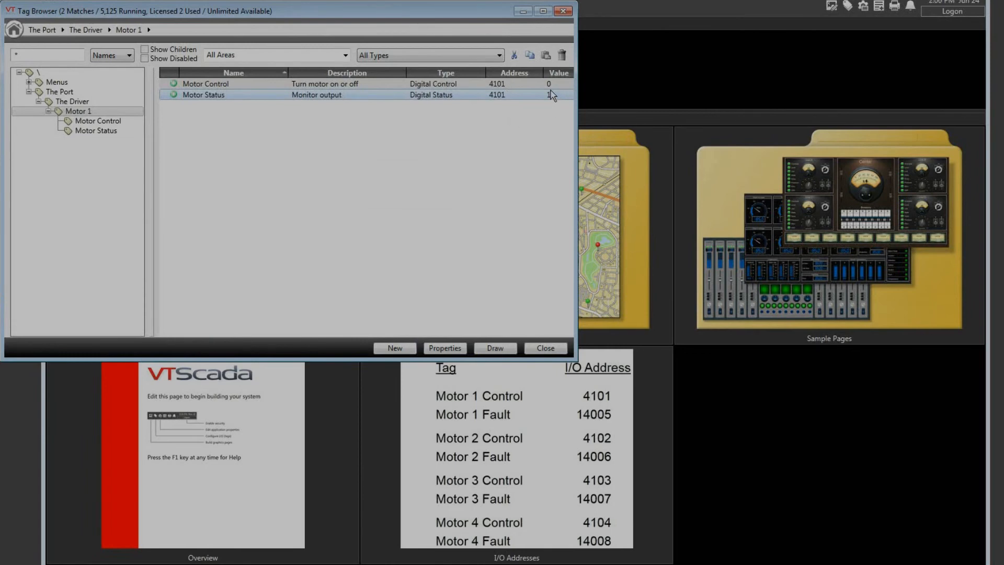
Create the new type MotorType from the Motor 1 context tag, keeping all drawing methods selected
{"action": "right_click", "coordinate": [77, 114]}
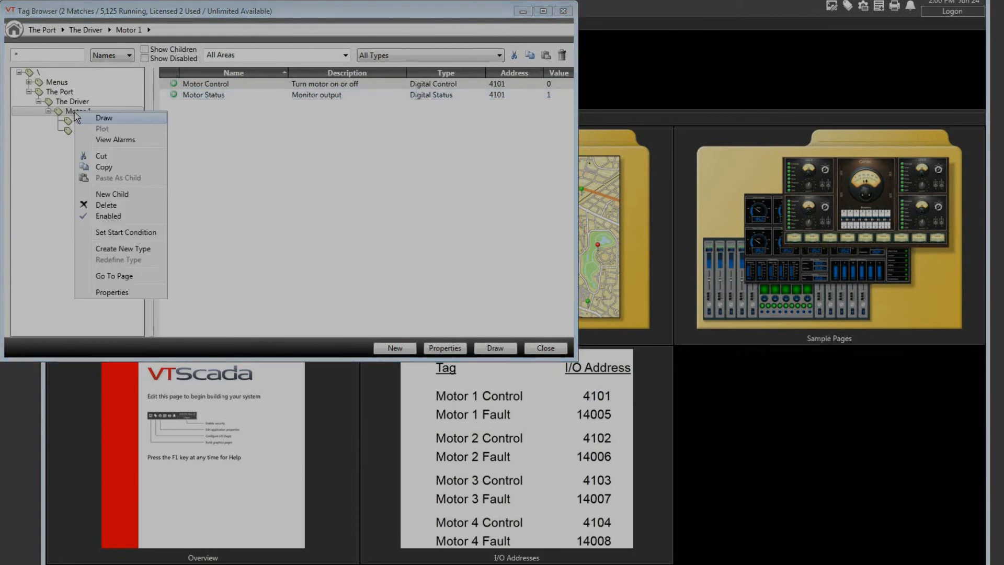
{"action": "left_click", "coordinate": [121, 250]}
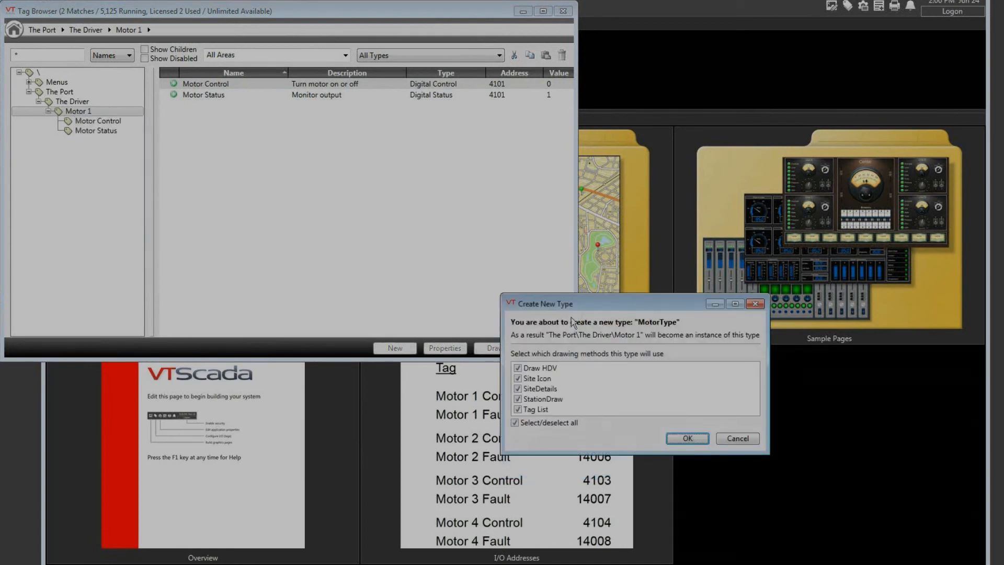
{"action": "left_click_drag", "start_coordinate": [592, 311], "coordinate": [321, 153]}
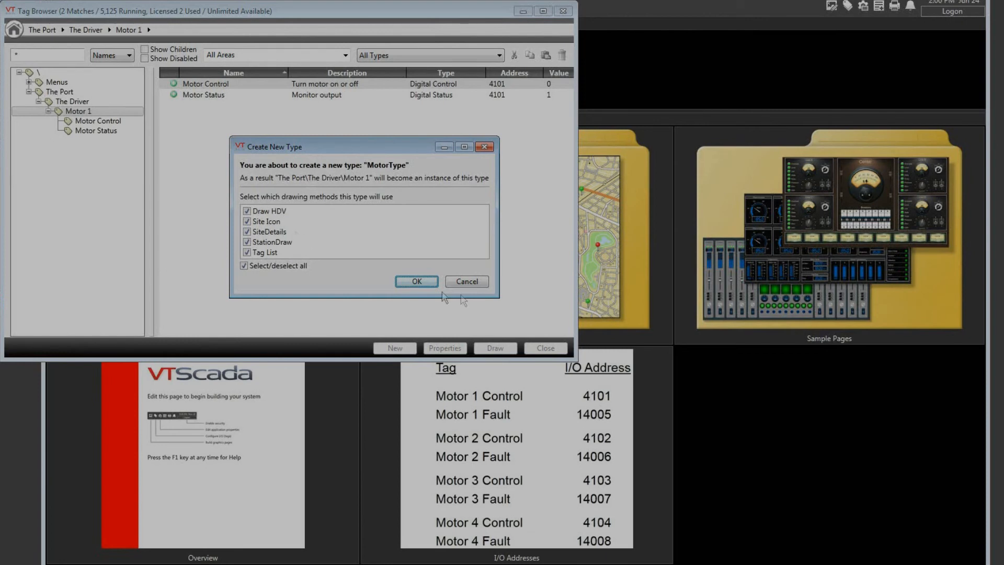
{"action": "left_click", "coordinate": [432, 281]}
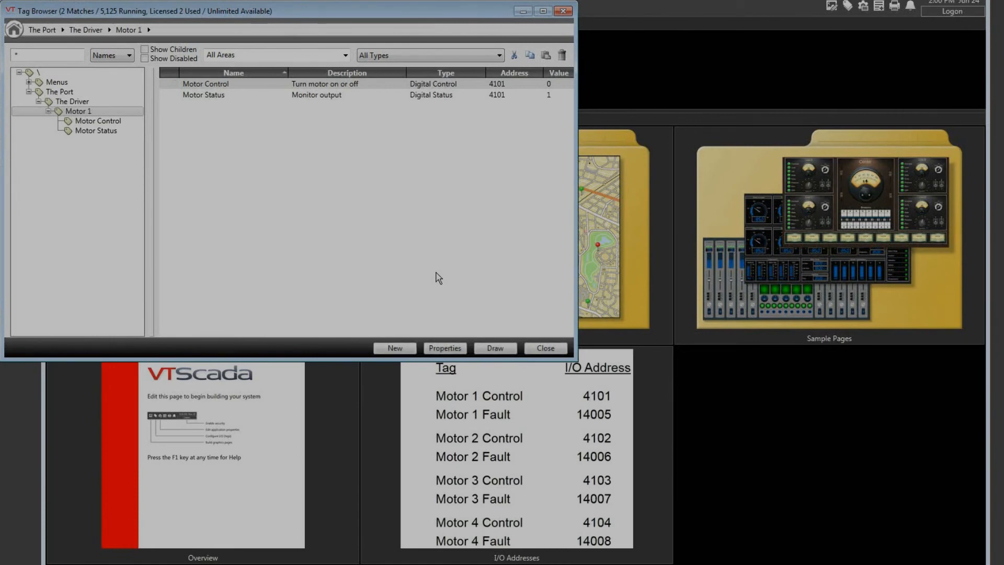
Start a new child tag of type MotorType under The Driver
{"action": "right_click", "coordinate": [82, 103]}
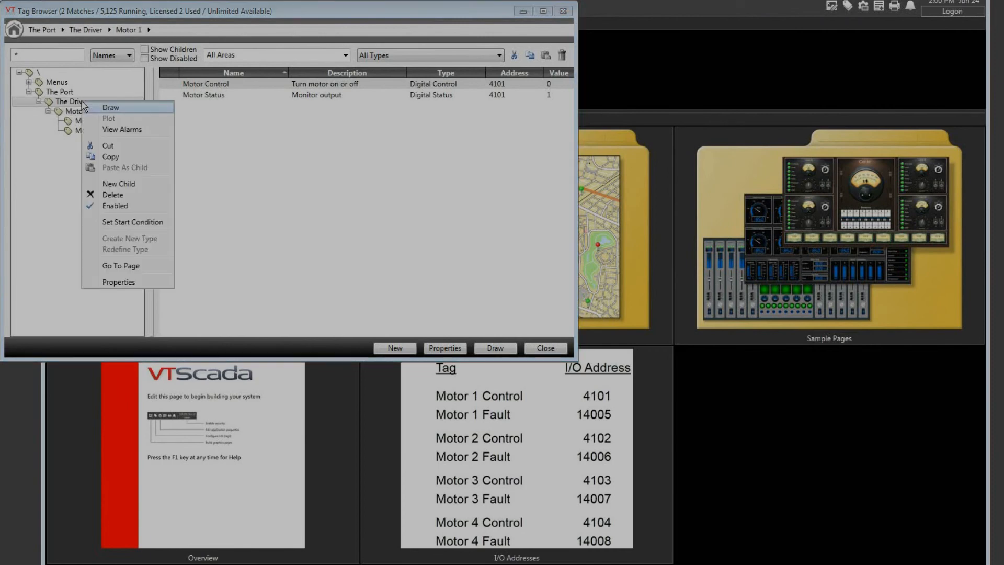
{"action": "left_click", "coordinate": [114, 184]}
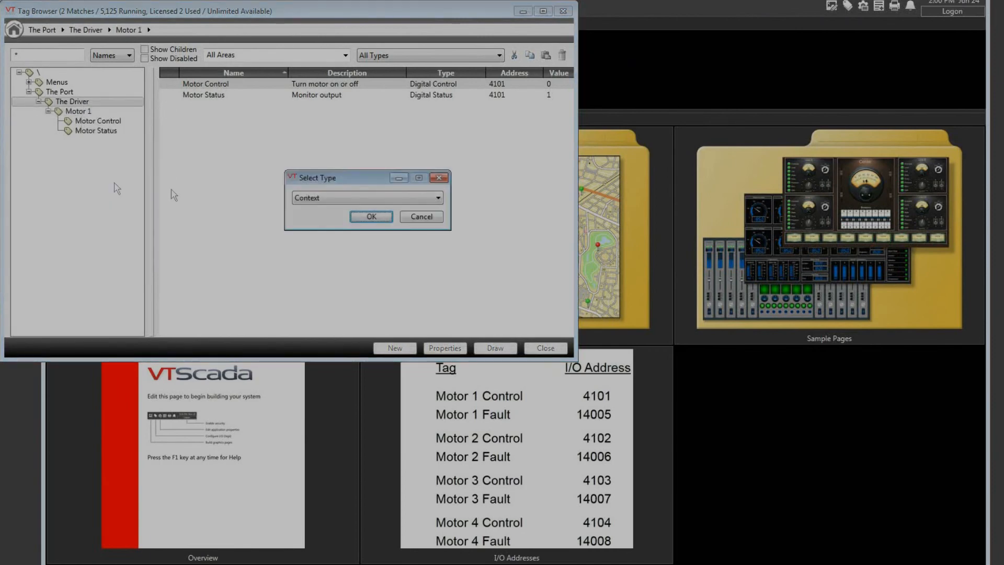
{"action": "left_click", "coordinate": [392, 199]}
{"action": "scroll", "coordinate": [364, 355], "scroll_direction": "down", "scroll_amount": 4}
{"action": "scroll", "coordinate": [364, 356], "scroll_direction": "down", "scroll_amount": 3}
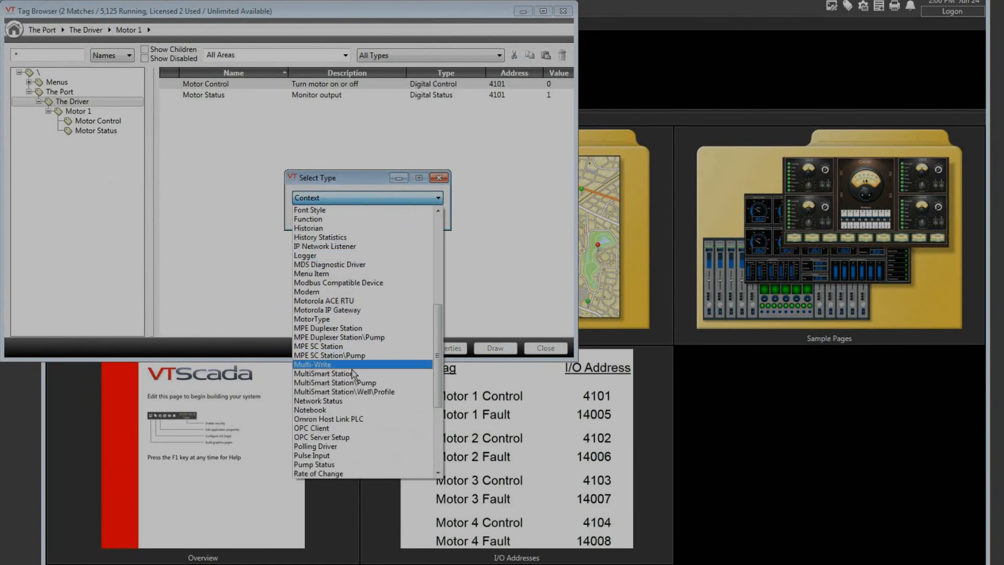
{"action": "left_click", "coordinate": [333, 320]}
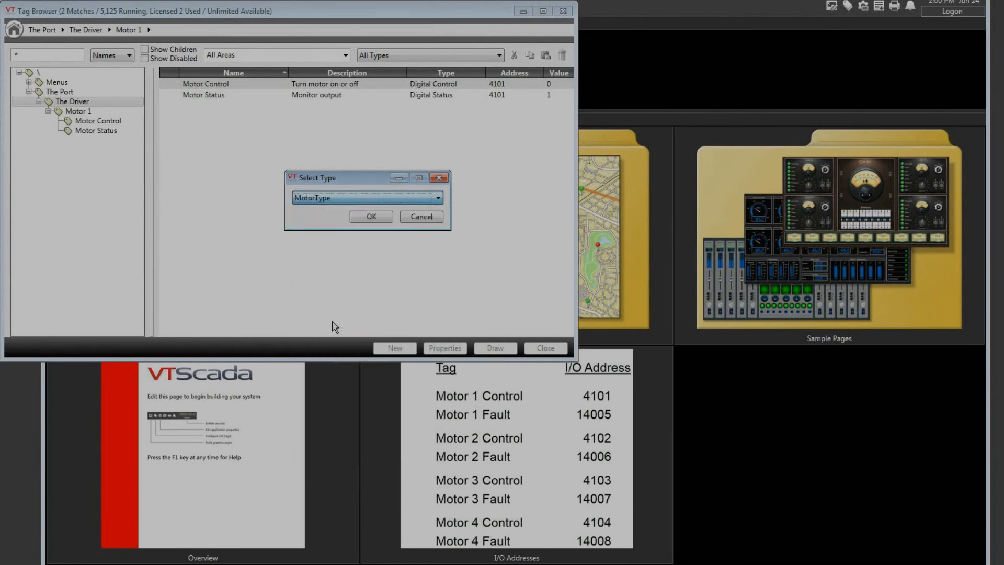
{"action": "left_click", "coordinate": [388, 218]}
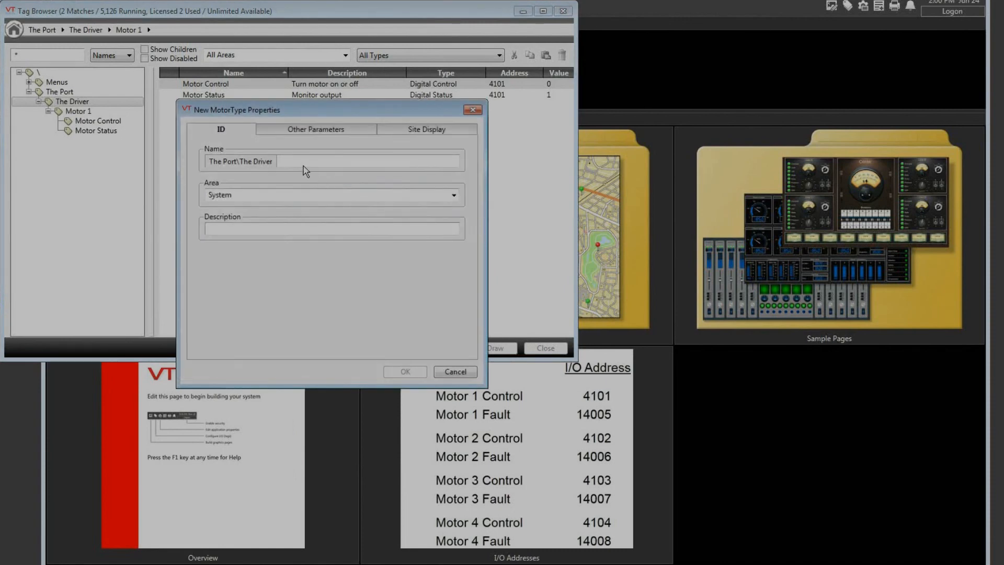
Name the new MotorType tag Motor 2, with area motor 2 area and description Motor 2
{"action": "type", "text": "Motor"}
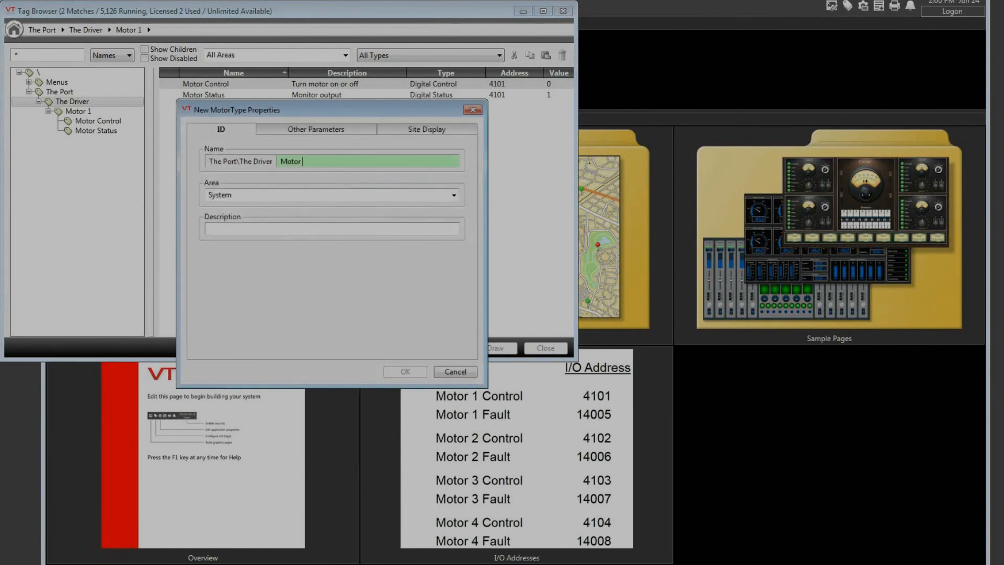
{"action": "type", "text": " 2"}
{"action": "key", "text": "Tab"}
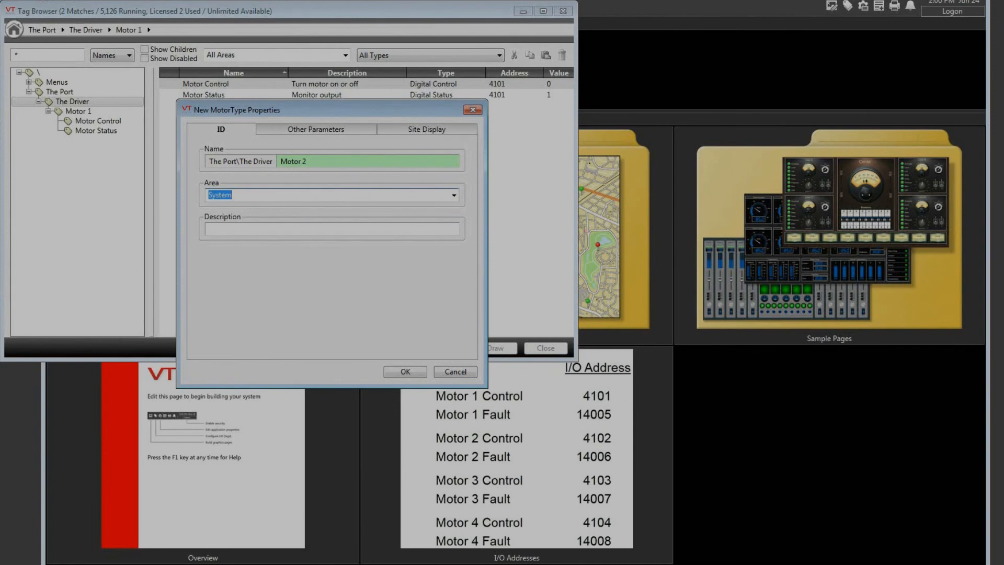
{"action": "type", "text": "motor 2 area"}
{"action": "left_click", "coordinate": [282, 233]}
{"action": "type", "text": "Motor 2"}
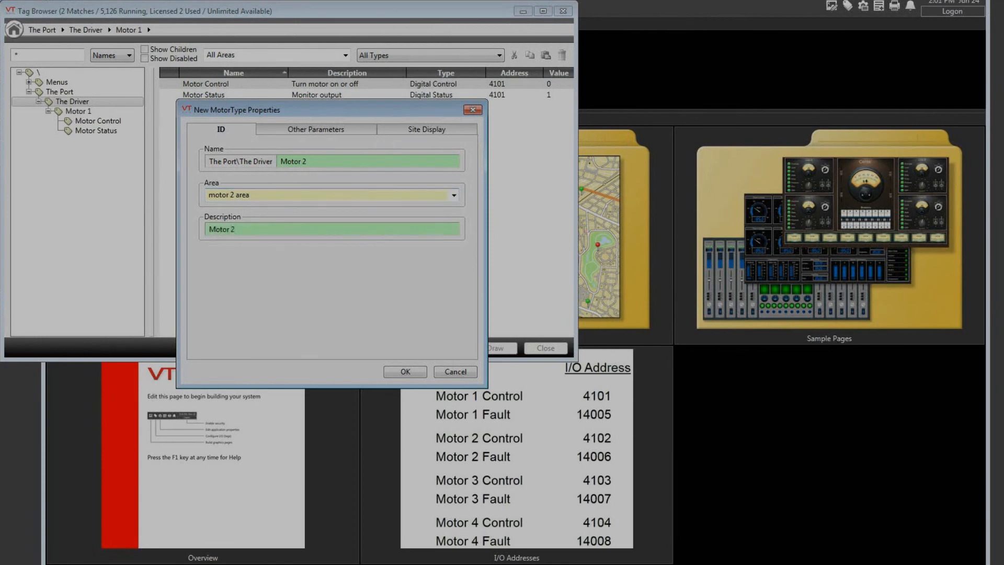
Set the new tag's Motor ID Number to 2, save it and list Motor 2's child tags
{"action": "left_click", "coordinate": [338, 132]}
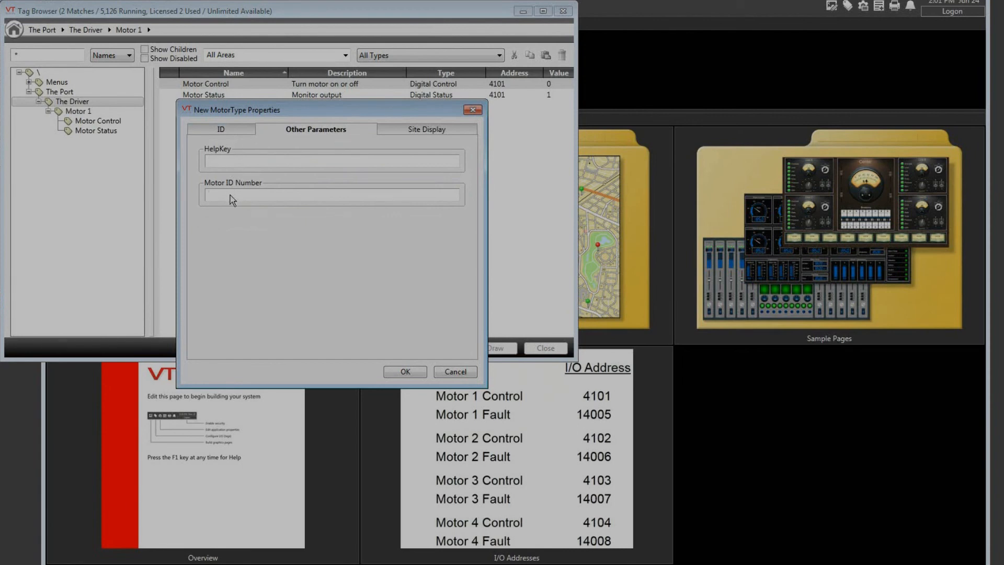
{"action": "type", "text": "2"}
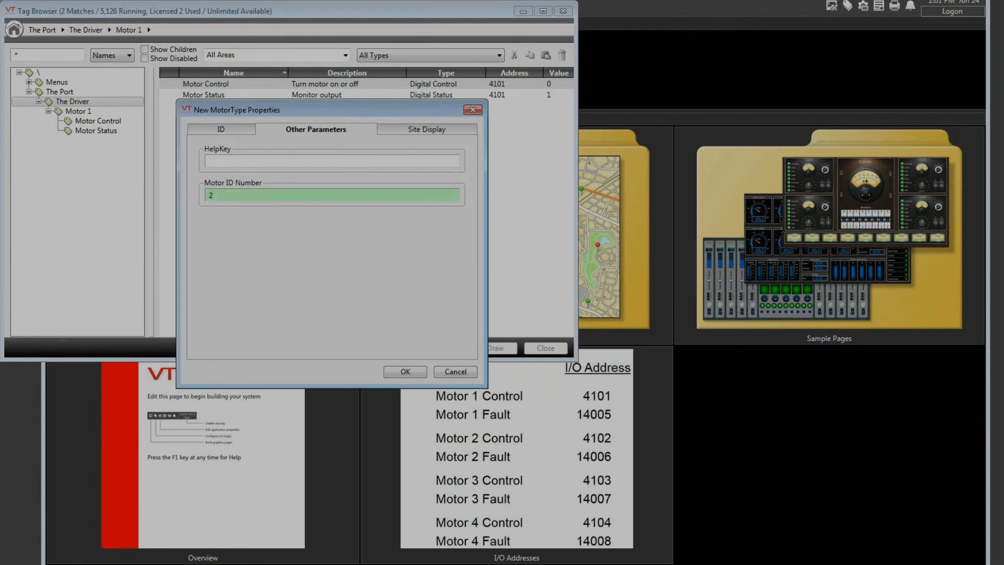
{"action": "left_click", "coordinate": [403, 372]}
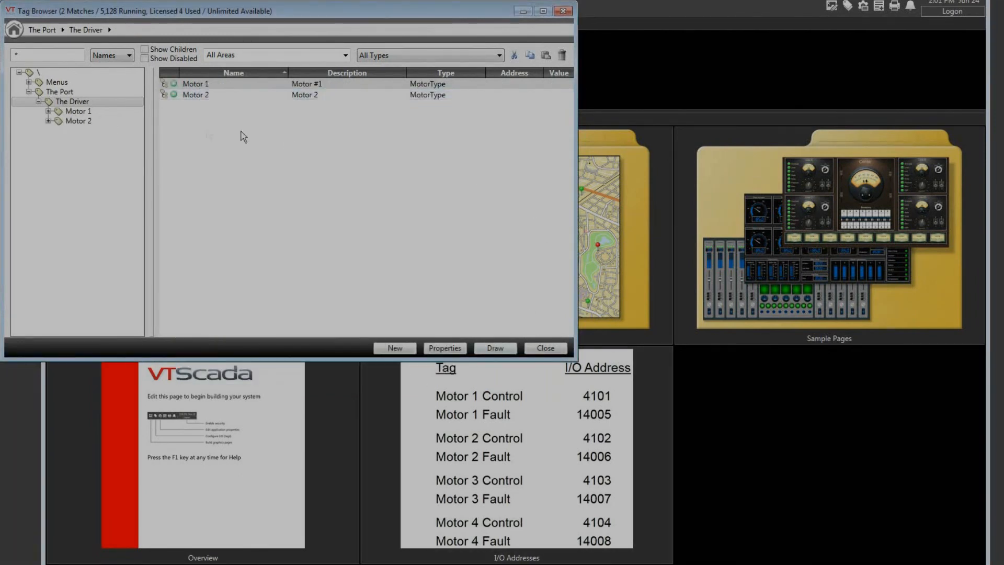
{"action": "left_click", "coordinate": [49, 120]}
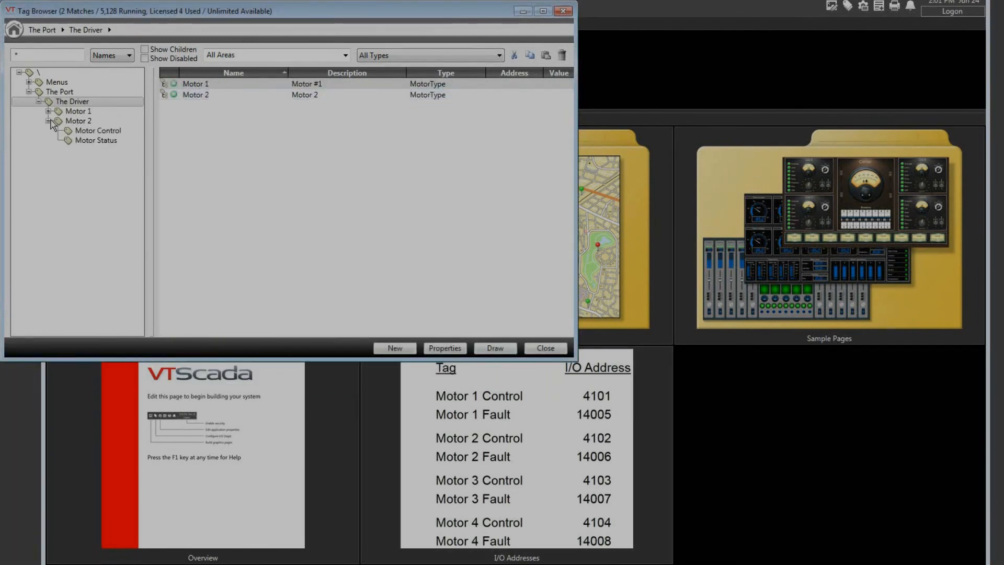
{"action": "left_click", "coordinate": [83, 123]}
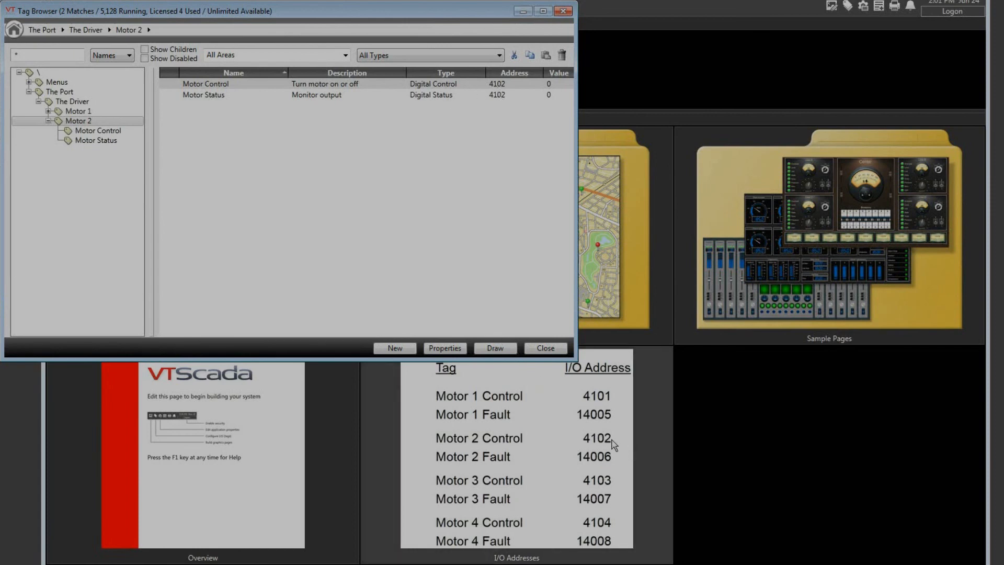
Start another MotorType child tag under The Driver with name Motor 3 and description Motor 3
{"action": "right_click", "coordinate": [79, 104]}
{"action": "left_click", "coordinate": [116, 185]}
{"action": "left_click", "coordinate": [375, 216]}
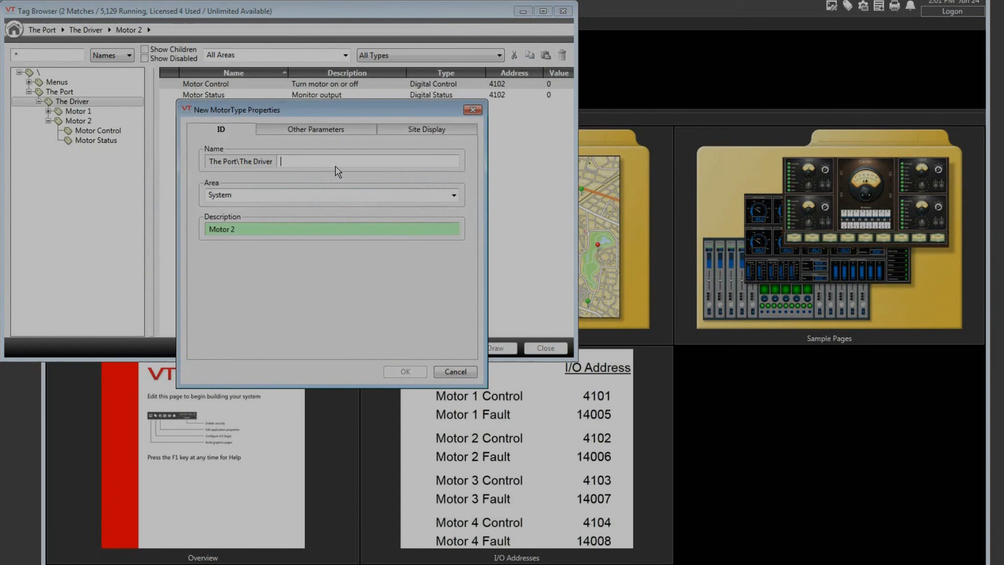
{"action": "type", "text": "Motyort"}
{"action": "key", "text": "BackSpace"}
{"action": "key", "text": "BackSpace"}
{"action": "key", "text": "BackSpace"}
{"action": "key", "text": "BackSpace"}
{"action": "type", "text": "or 3"}
{"action": "key", "text": "Tab"}
{"action": "key", "text": "Tab"}
{"action": "type", "text": "Motor 3"}
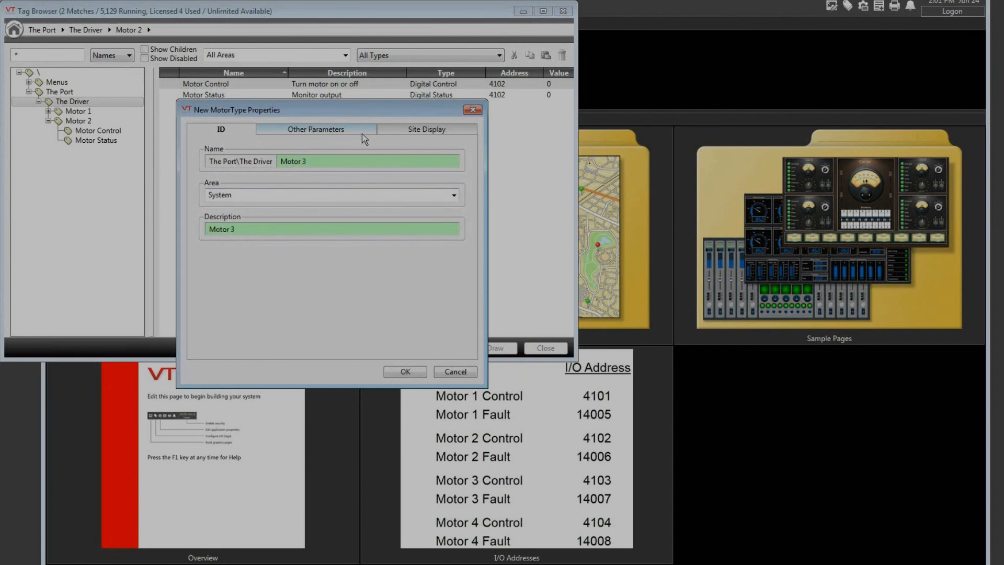
Set the new tag's Motor ID Number to 3, save it and list Motor 3's child tags
{"action": "left_click", "coordinate": [345, 132]}
{"action": "left_click_drag", "start_coordinate": [225, 190], "coordinate": [196, 193]}
{"action": "type", "text": "3"}
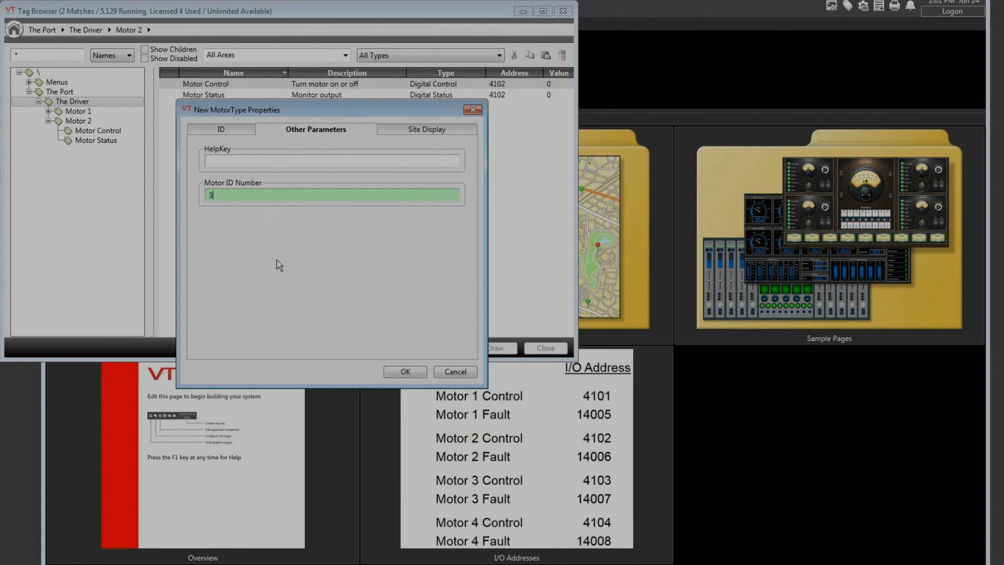
{"action": "left_click", "coordinate": [405, 372]}
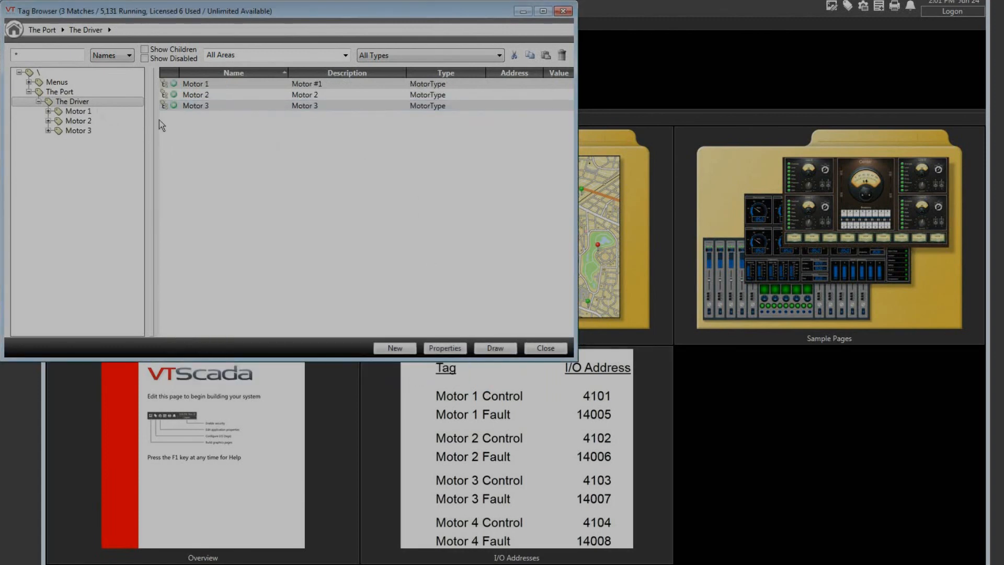
{"action": "left_click", "coordinate": [48, 131]}
{"action": "left_click", "coordinate": [78, 130]}
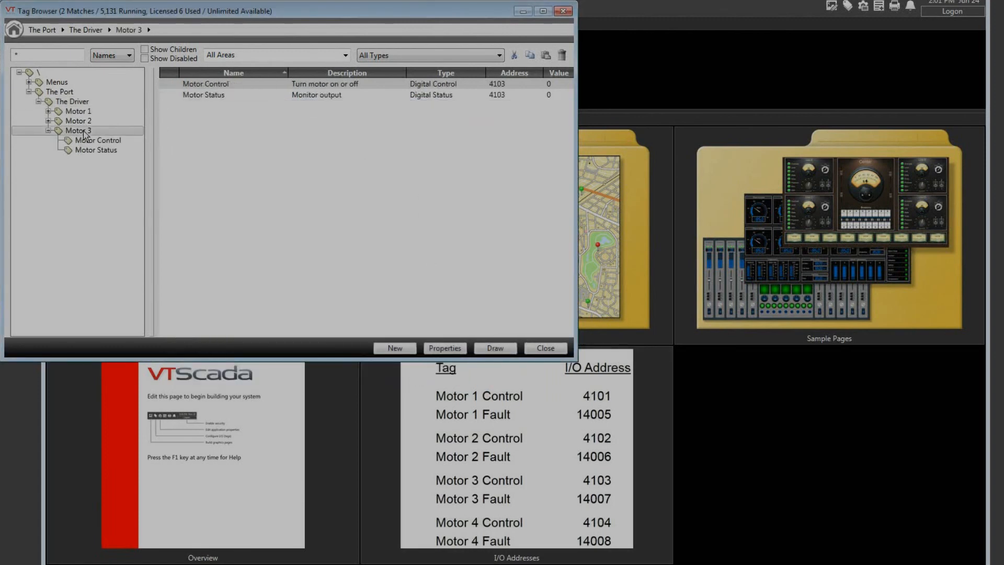
Start a further MotorType child tag under The Driver with name Motor 4 and description Motor 4
{"action": "right_click", "coordinate": [73, 103]}
{"action": "left_click", "coordinate": [110, 186]}
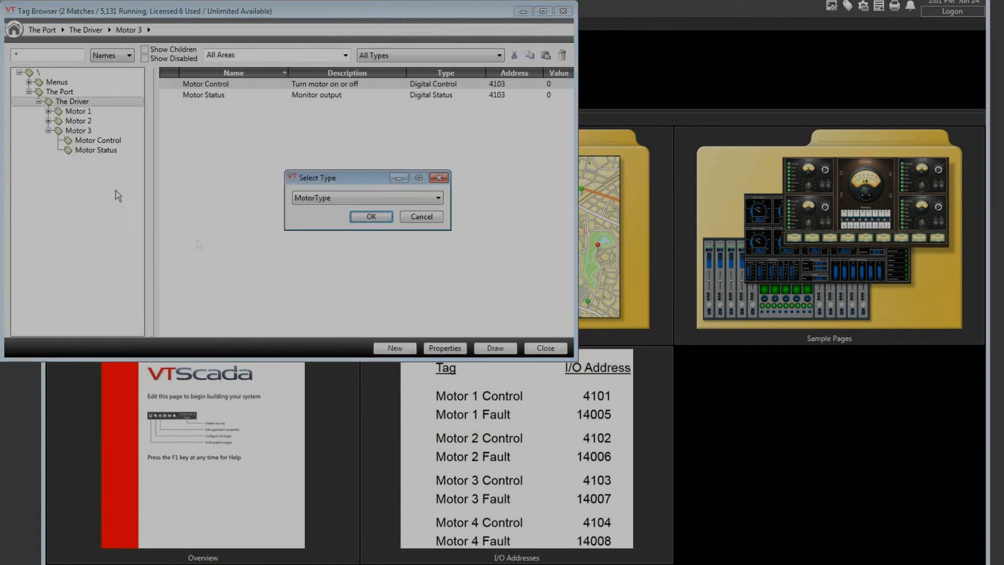
{"action": "left_click", "coordinate": [367, 217]}
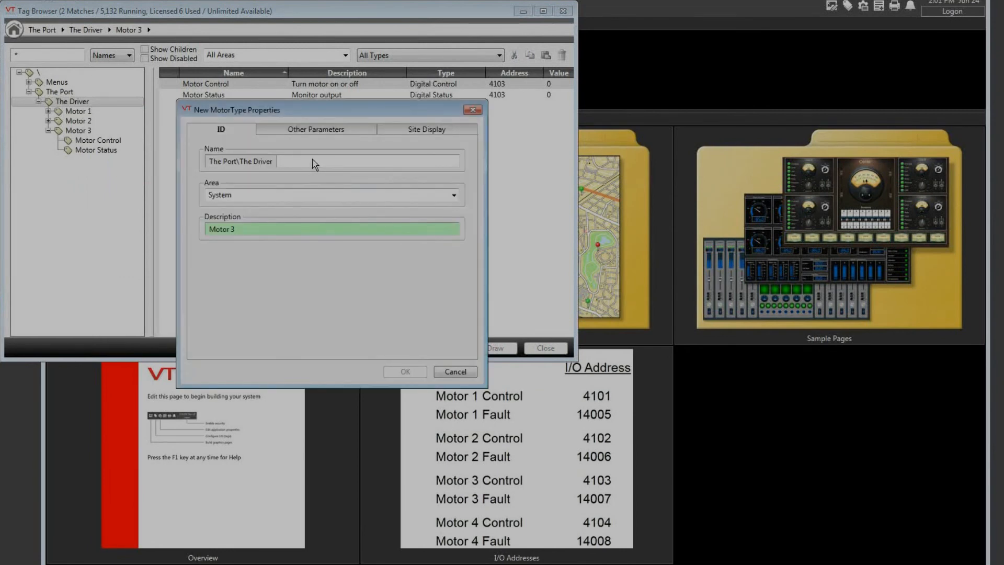
{"action": "type", "text": "Motor 4"}
{"action": "key", "text": "Tab"}
{"action": "key", "text": "Tab"}
{"action": "key", "text": "Tab"}
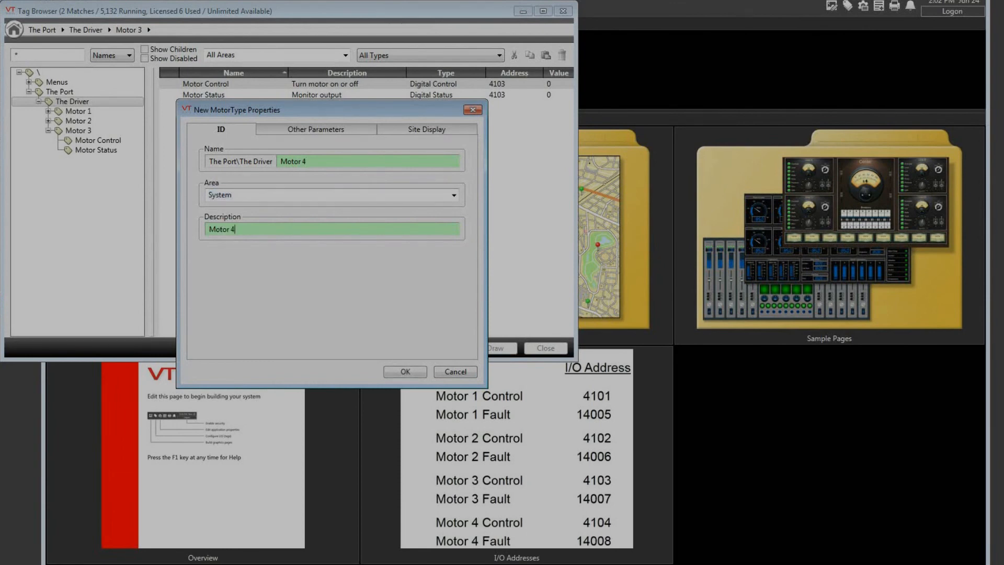
Set the new tag's Motor ID Number to 4, save it and expand Motor 4 in the tag tree
{"action": "left_click", "coordinate": [316, 129]}
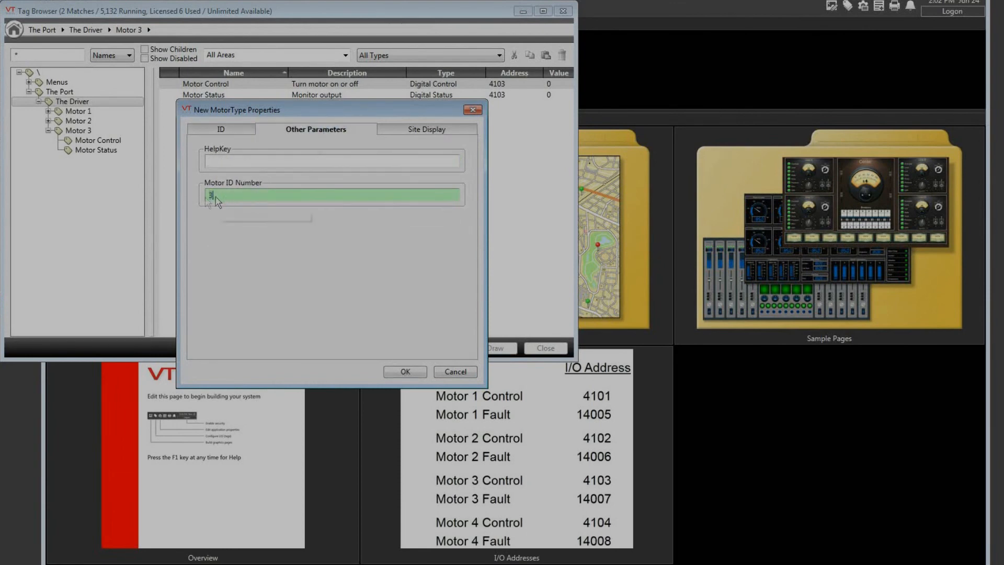
{"action": "key", "text": "BackSpace"}
{"action": "type", "text": "4"}
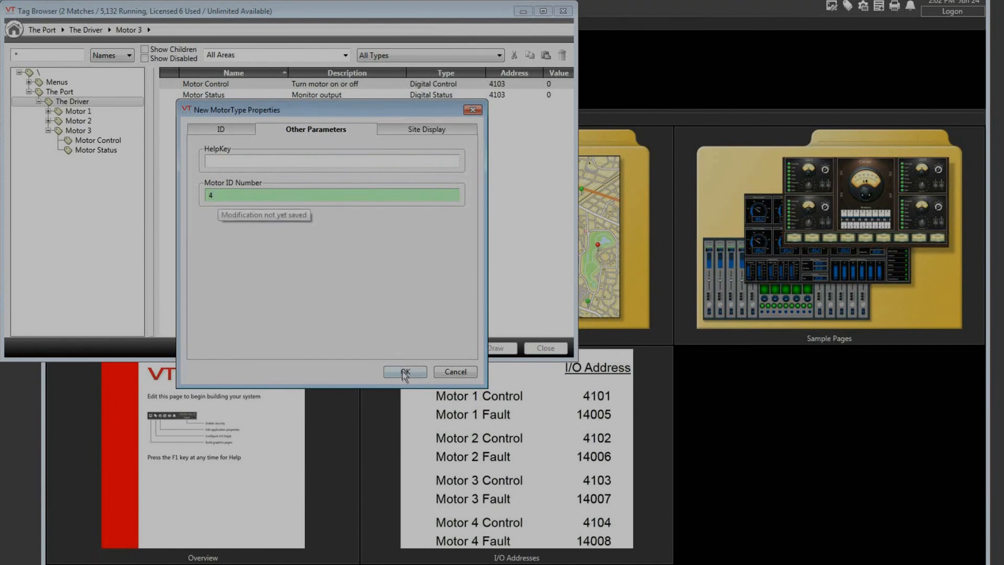
{"action": "left_click", "coordinate": [404, 372]}
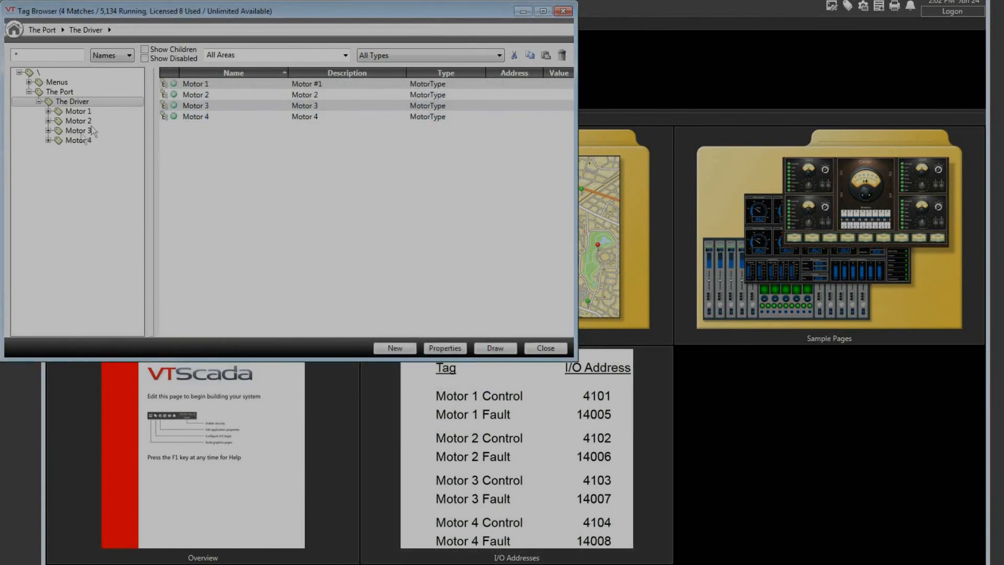
{"action": "left_click", "coordinate": [48, 140]}
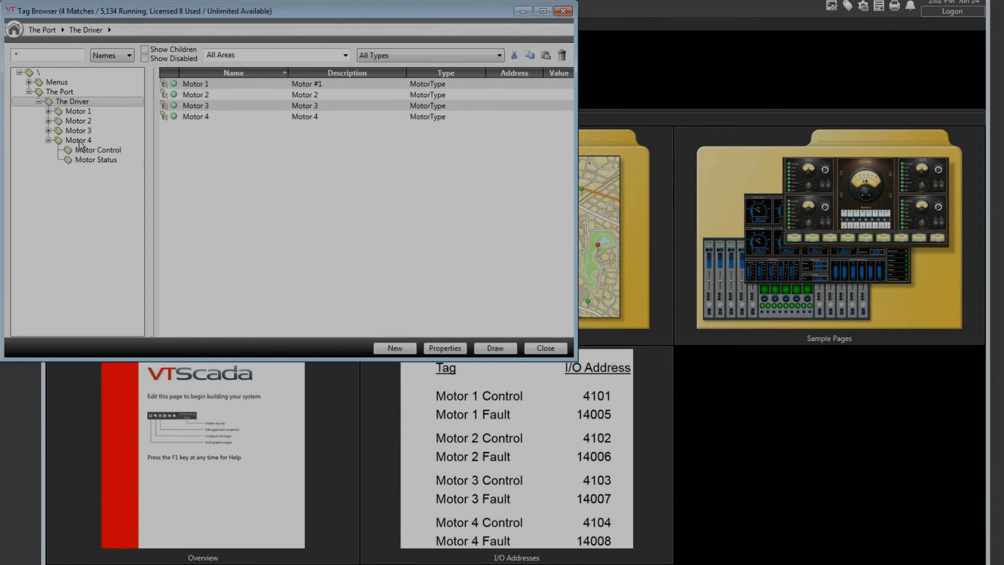